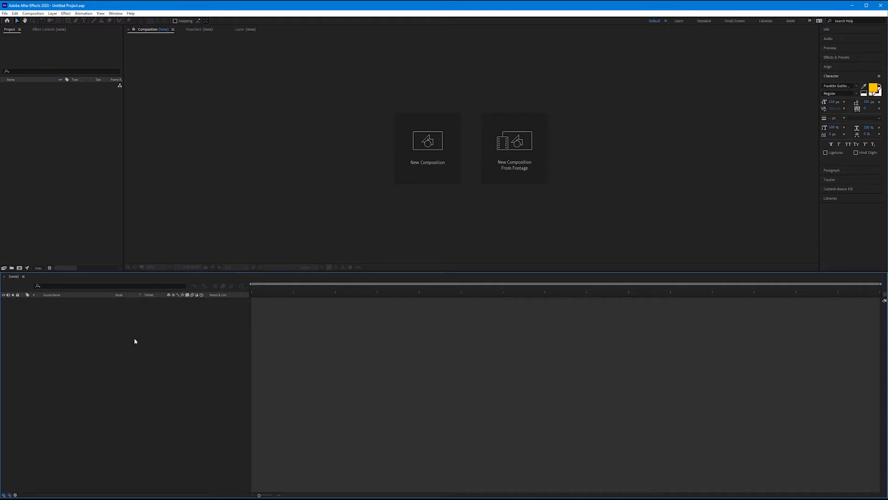
Create a new composition named Pie Graph using the HDTV 1080 24 preset
click(33, 13)
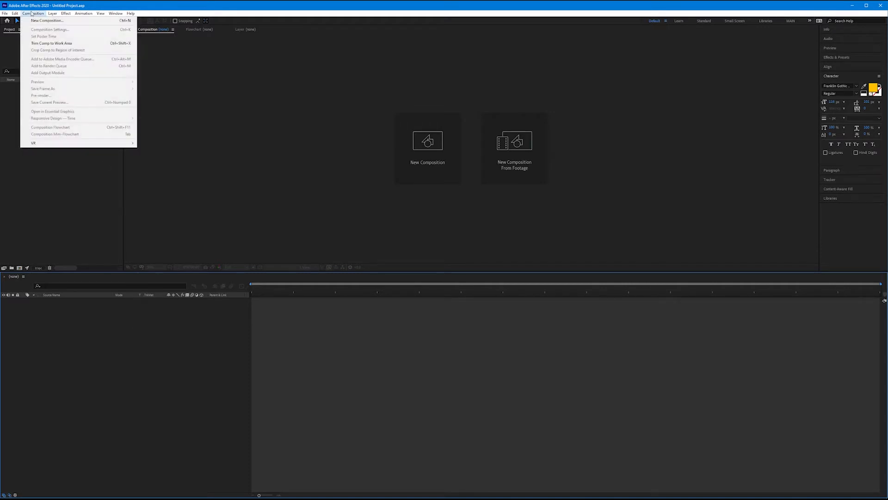
click(36, 21)
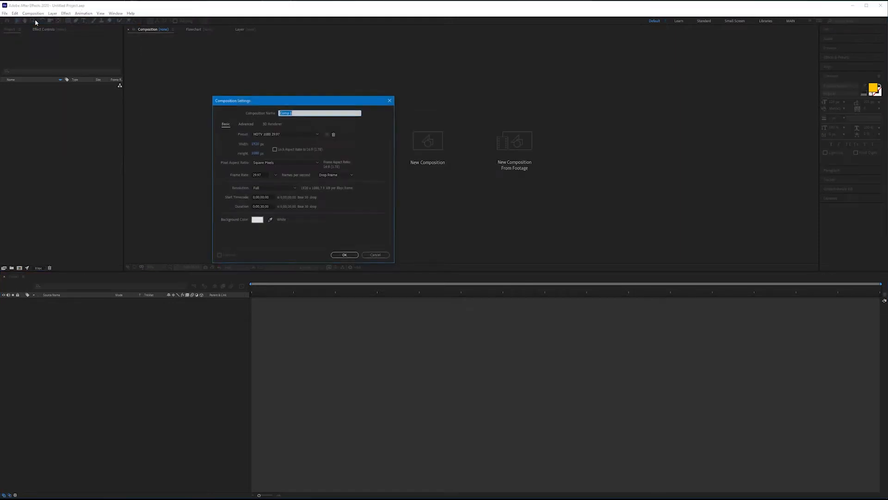
text(P)
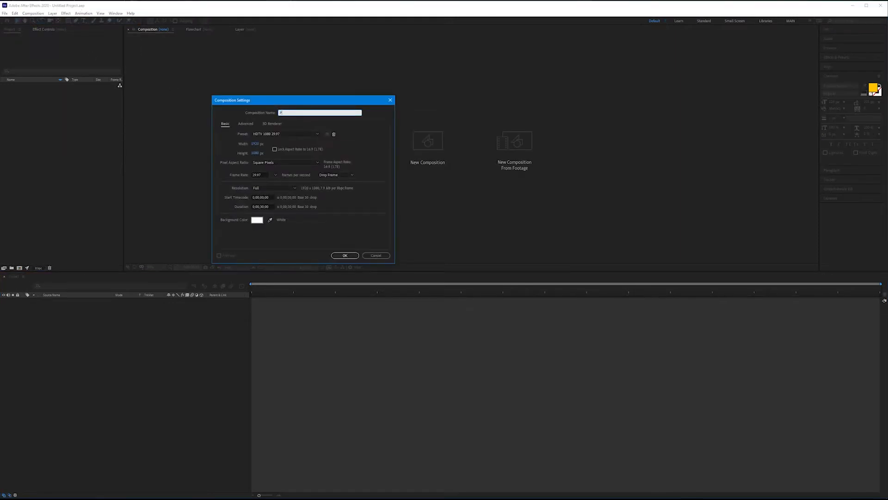
text(ie Graph)
click(312, 134)
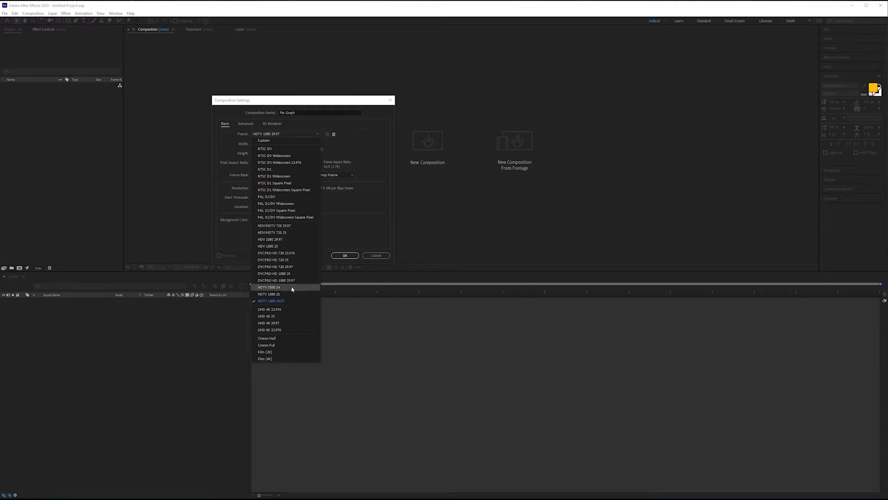
click(277, 288)
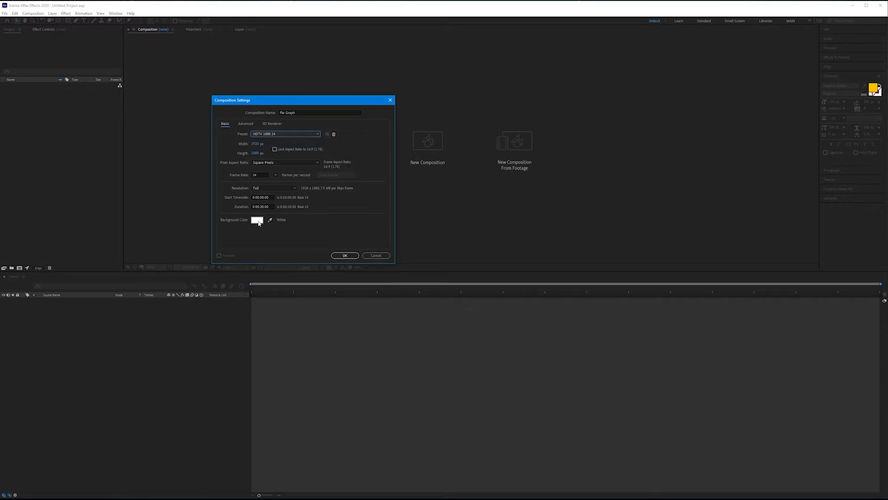
click(345, 255)
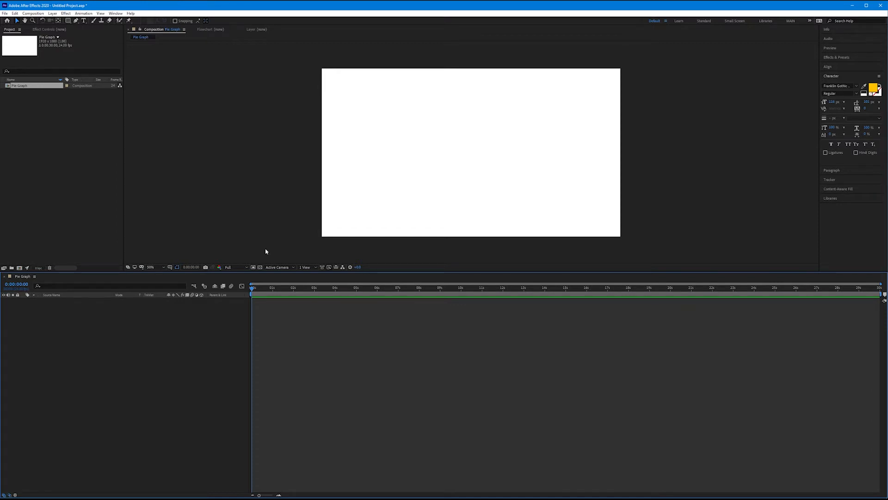
Draw a circle with the Ellipse tool and centre it horizontally and vertically in the composition
click(68, 20)
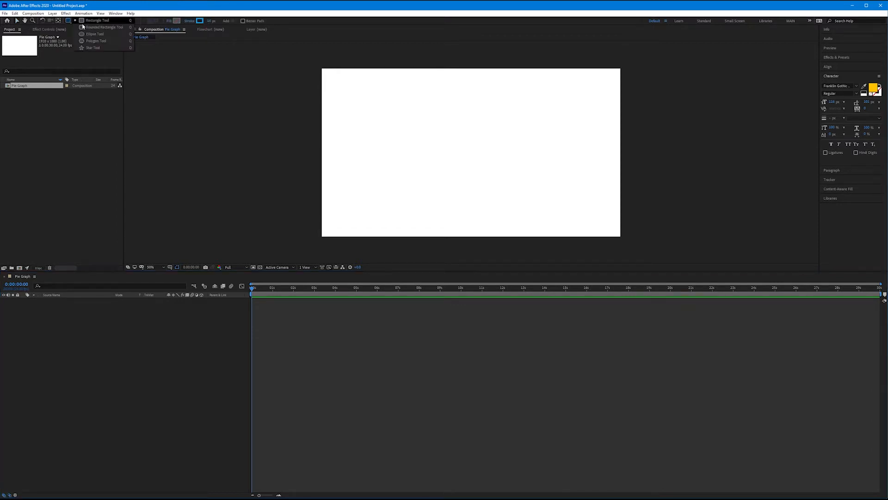
click(90, 34)
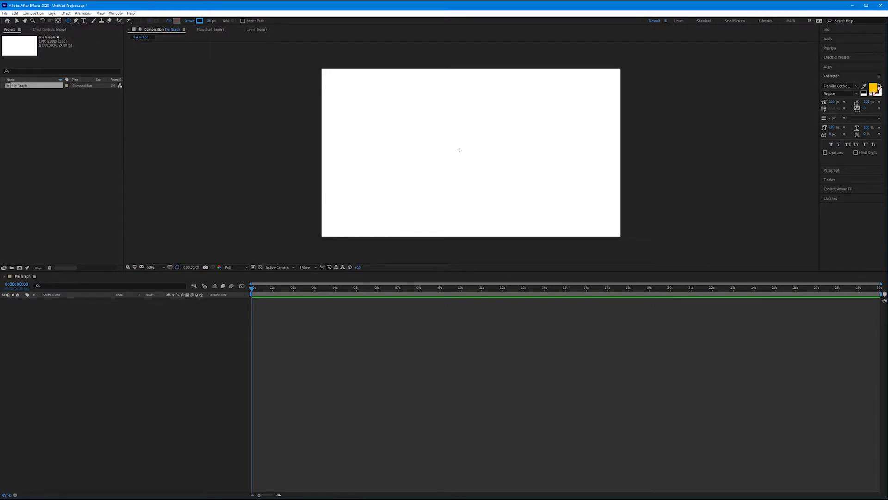
mouse_move(459, 150)
mouse_down()
mouse_move(489, 179)
mouse_move(489, 170)
mouse_move(501, 173)
mouse_move(521, 190)
mouse_move(507, 177)
mouse_up()
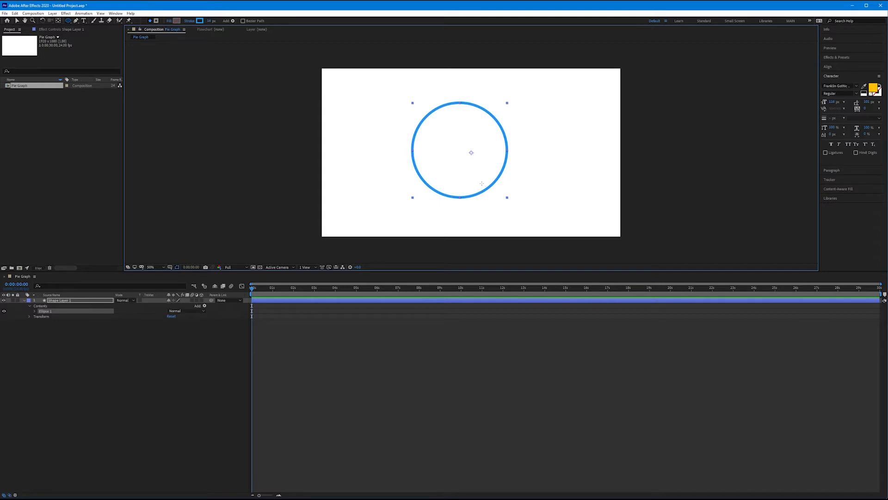
click(840, 69)
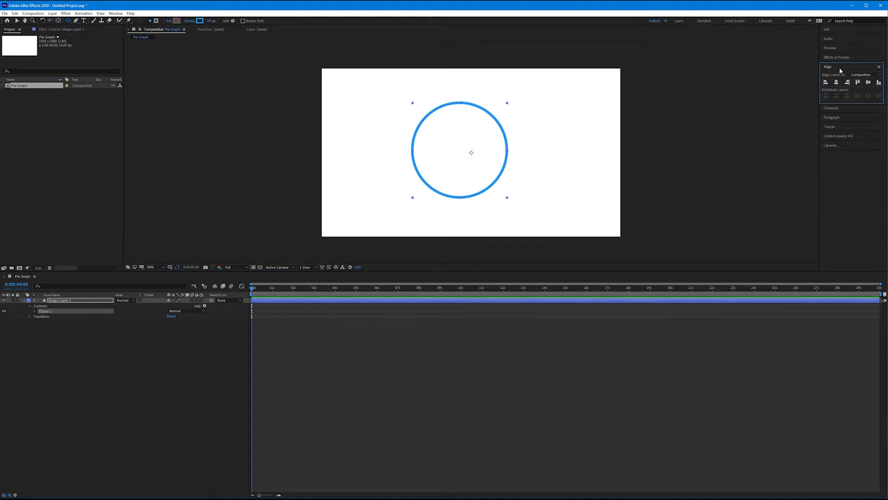
click(838, 84)
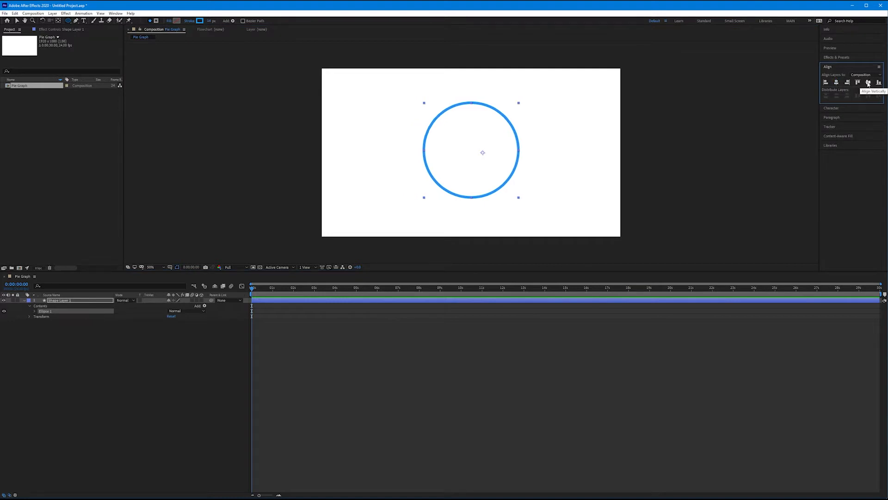
click(869, 83)
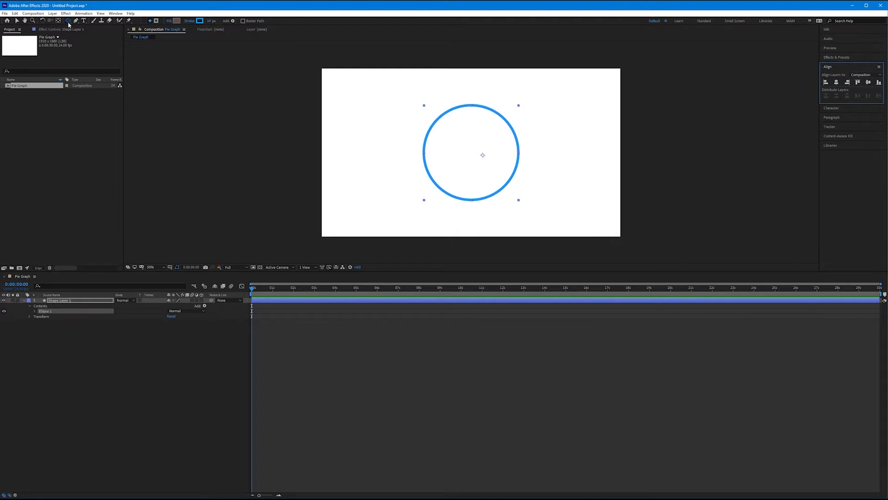
Move the shape layer's anchor point to the centre of the circle
key(v)
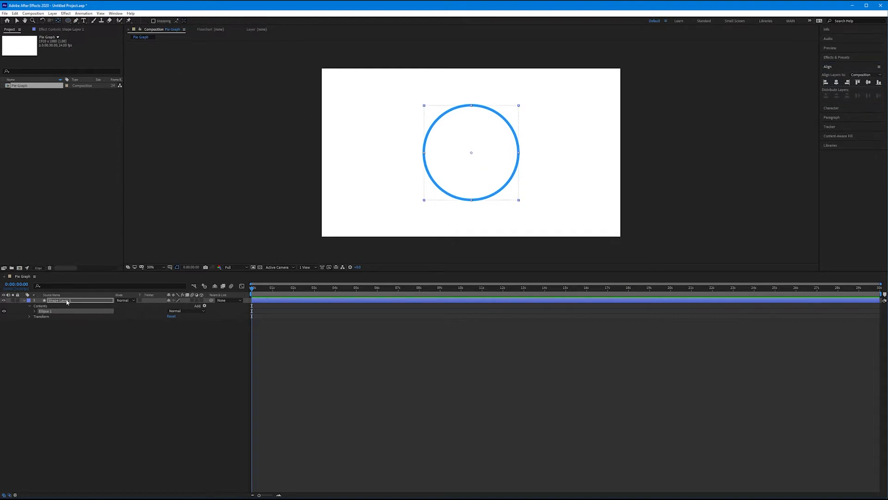
click(67, 301)
click(483, 155)
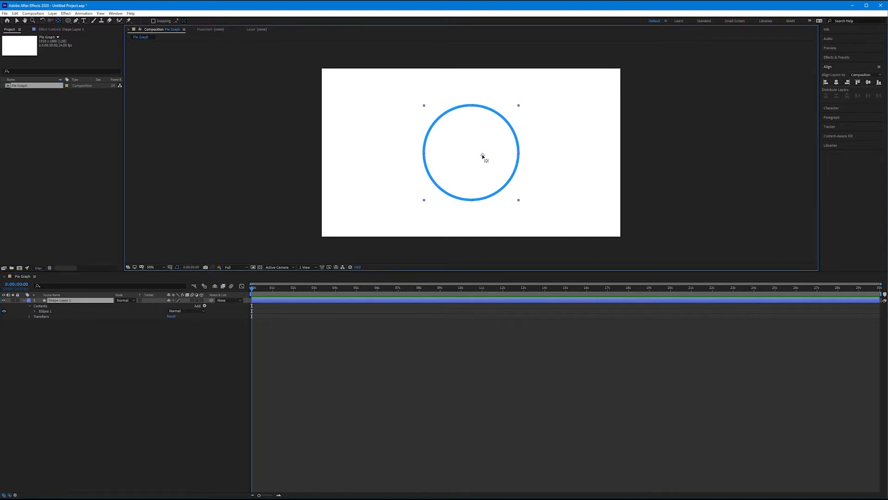
drag(483, 156, 470, 153)
Rename the circle's shape layer to Graph Base
click(63, 302)
key(Return)
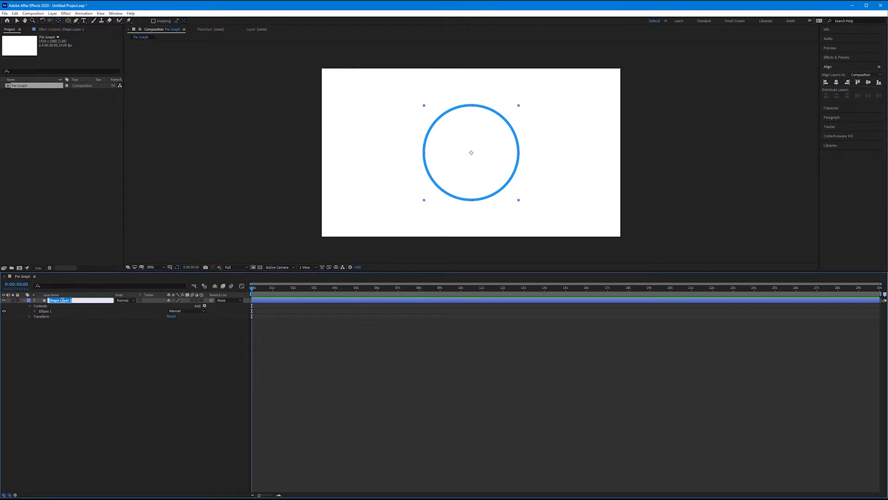
text(Graph Base)
click(70, 327)
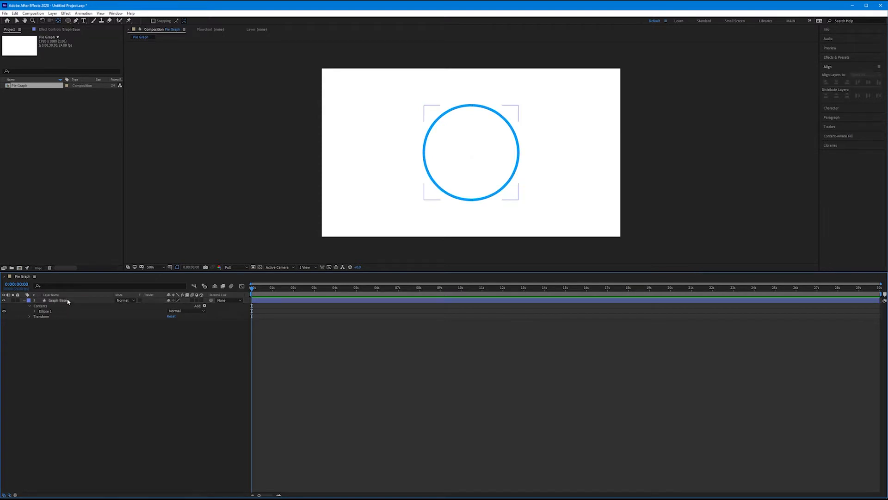
Give the Graph Base circle a solid bright blue fill
click(68, 301)
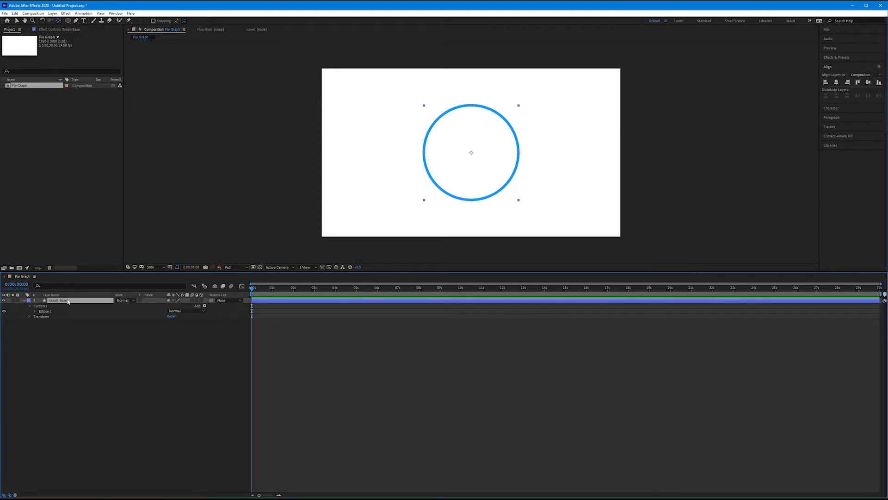
click(76, 21)
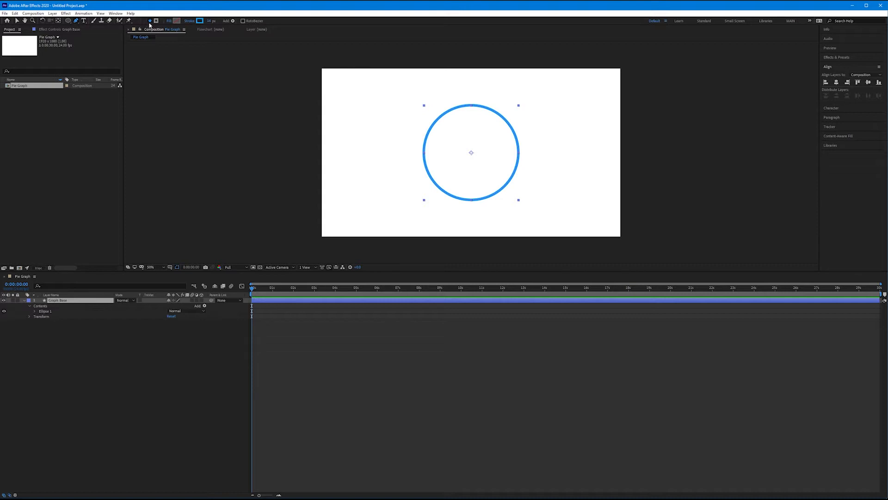
click(176, 22)
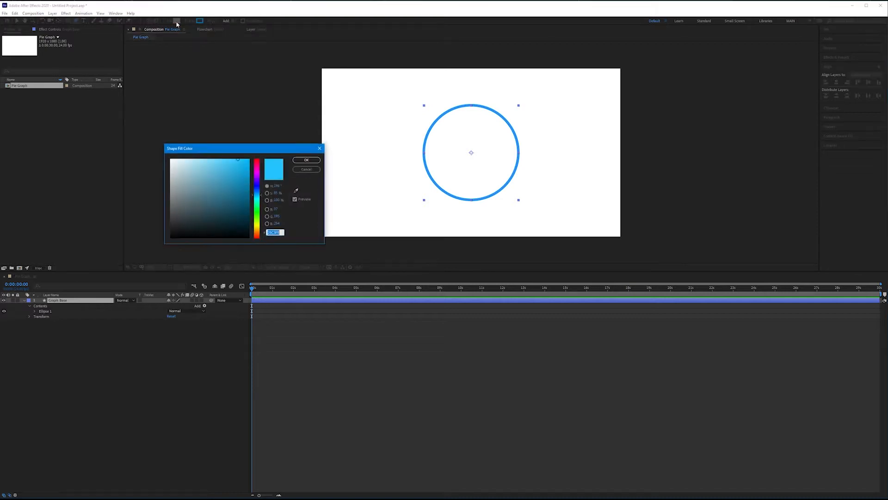
click(244, 160)
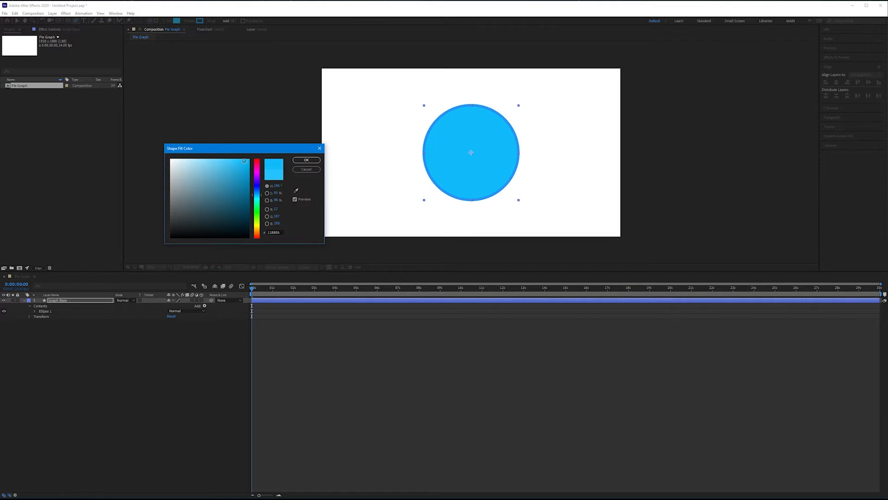
click(307, 160)
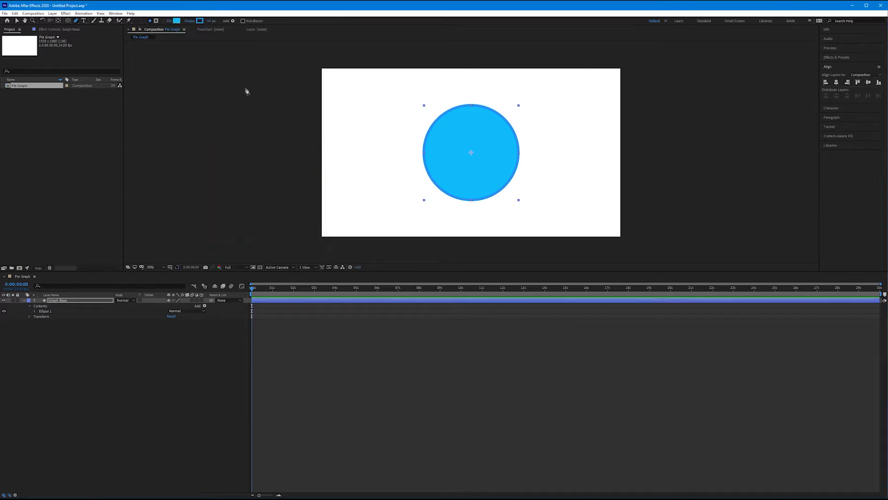
Remove the stroke from the Graph Base circle by setting it to None
click(190, 22)
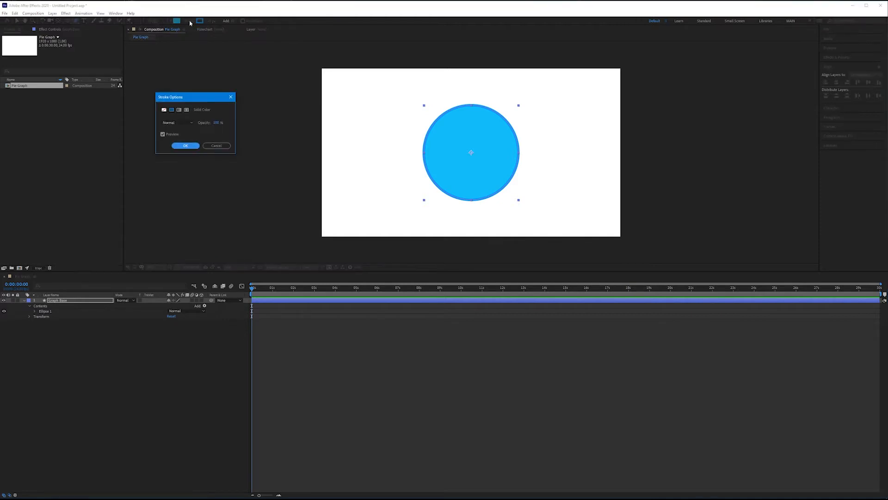
click(164, 110)
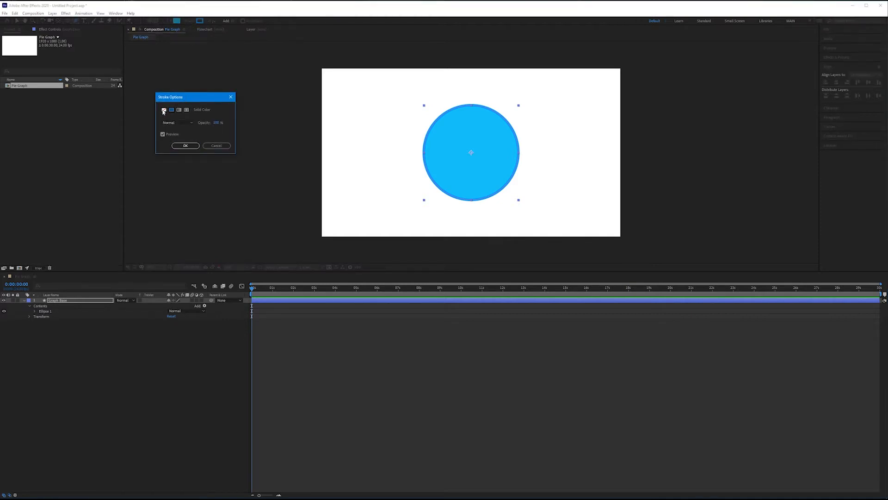
click(186, 146)
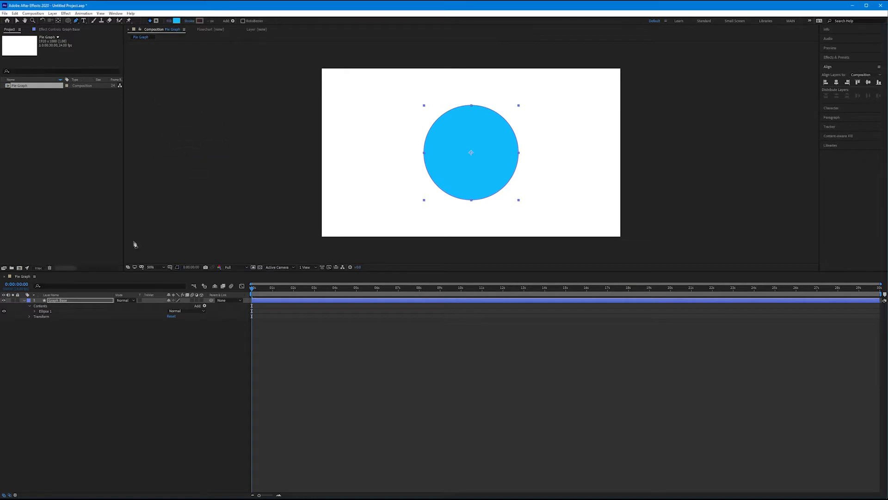
click(122, 332)
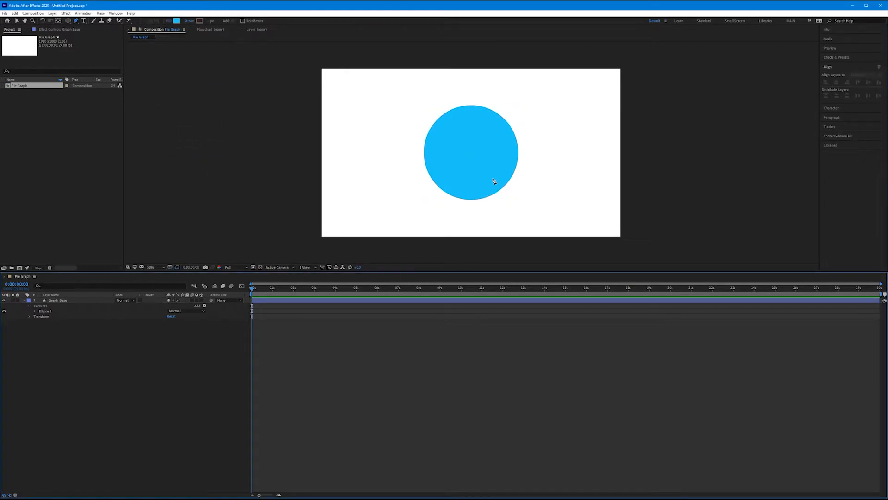
Duplicate the Graph Base layer and give the copy a yellow stroke
click(61, 301)
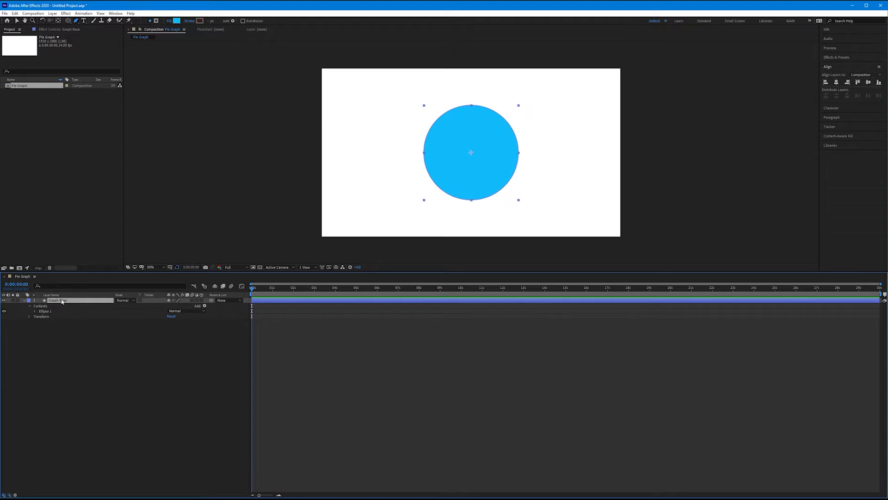
key(ctrl+d)
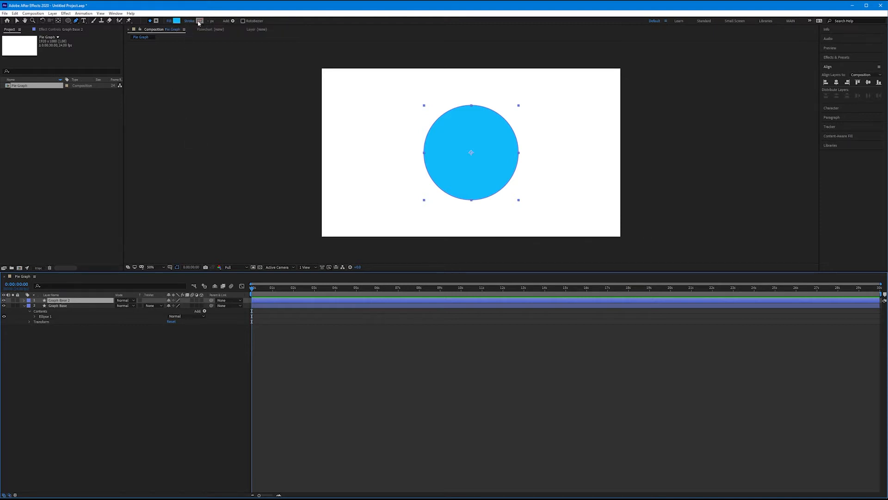
click(199, 21)
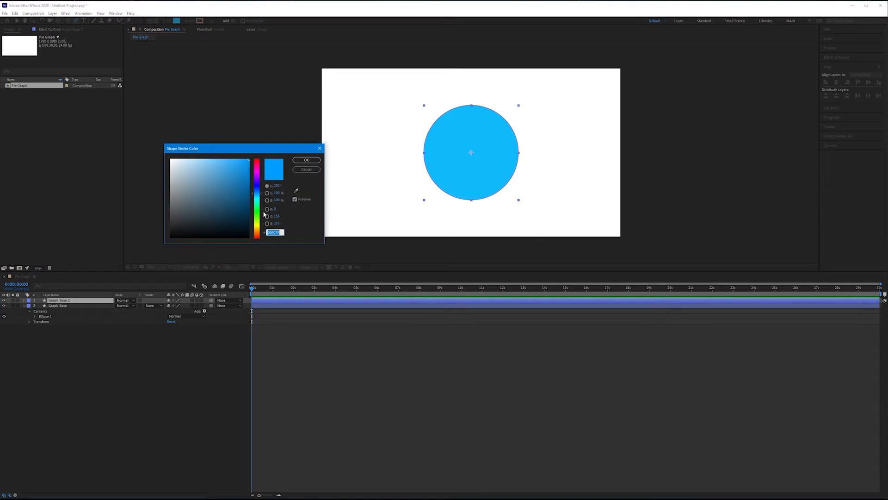
drag(257, 225, 259, 230)
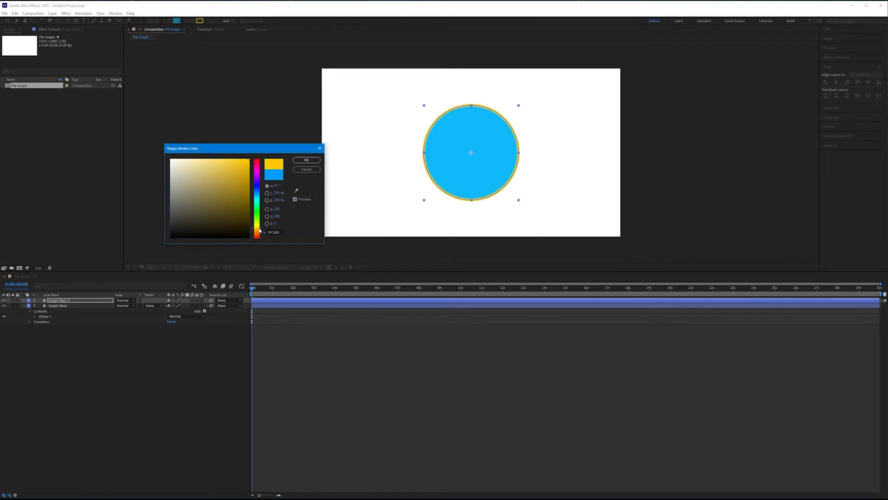
click(306, 160)
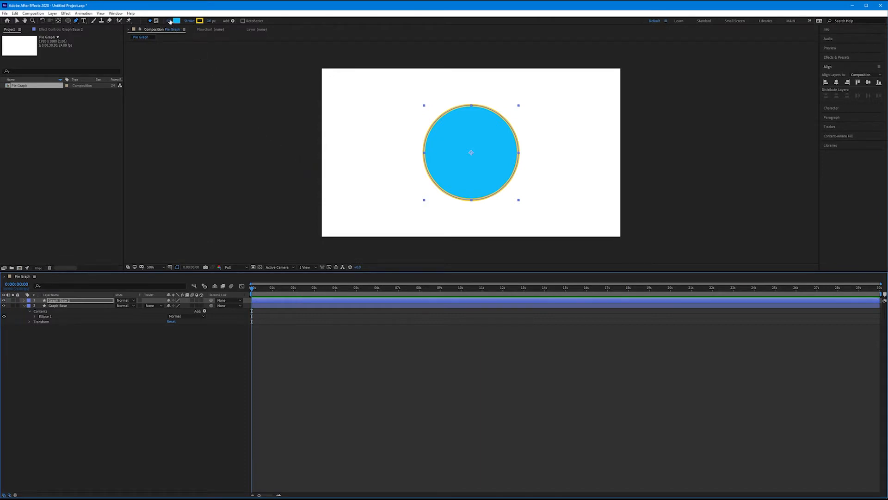
Remove the fill from the duplicated circle, leaving only its yellow outline
click(170, 22)
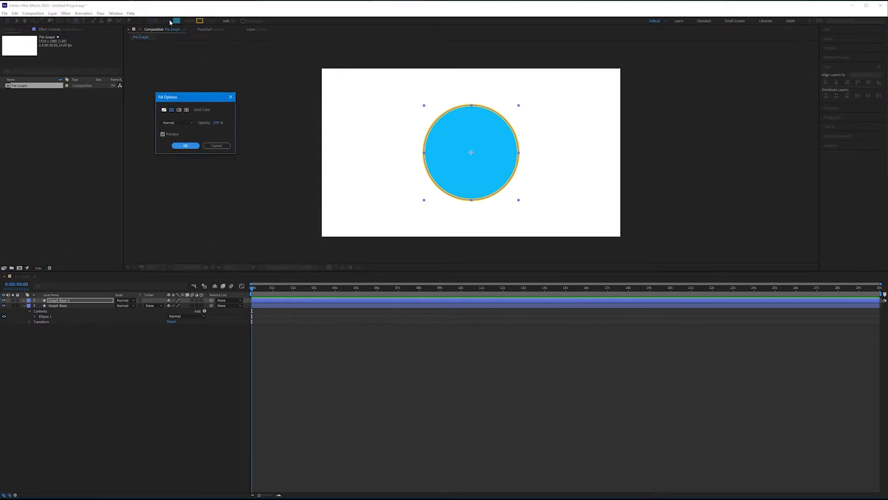
click(164, 109)
click(185, 146)
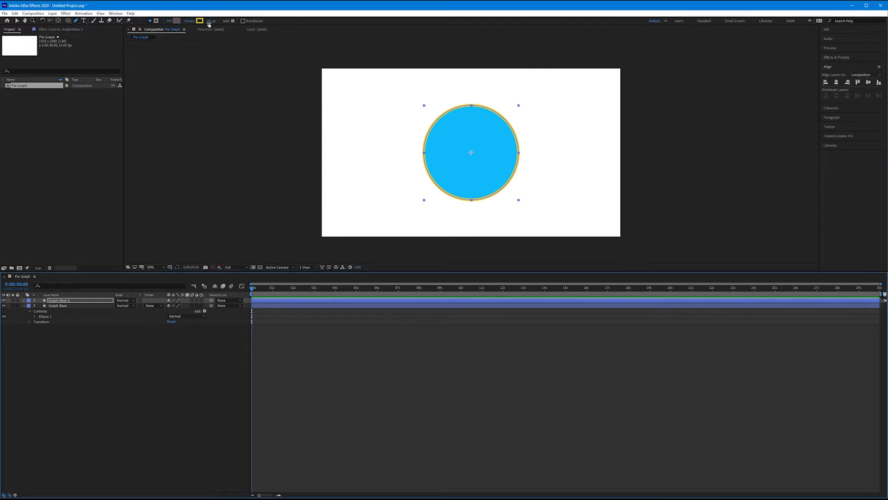
Set the duplicated circle's stroke width to 50 px
drag(208, 24, 221, 22)
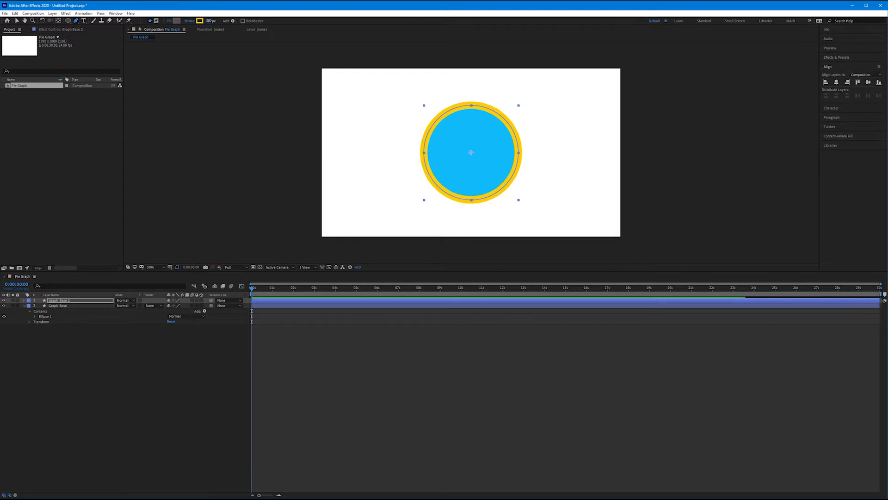
click(210, 21)
text(50)
click(165, 333)
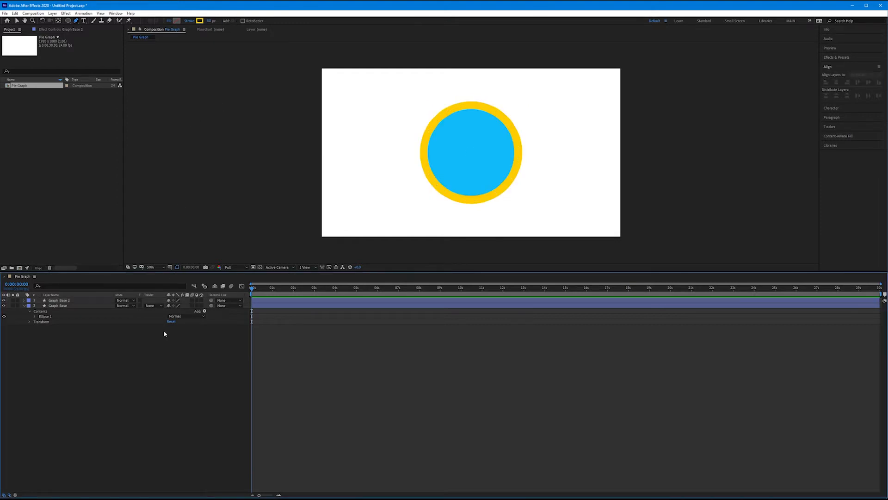
Hide the Graph Base 2 layer in the composition
click(30, 305)
click(50, 300)
click(4, 300)
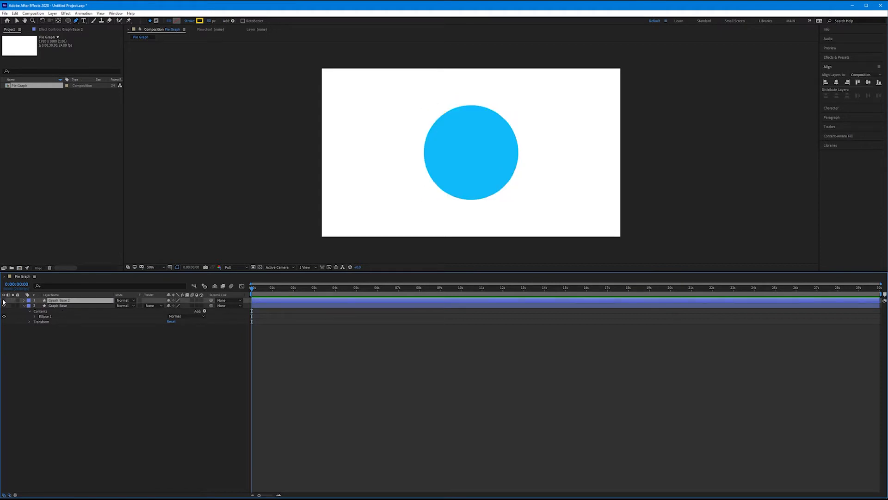
Make the Graph Base 2 layer visible again and toggle the Graph Base layer's visibility off and back on
click(4, 301)
click(4, 305)
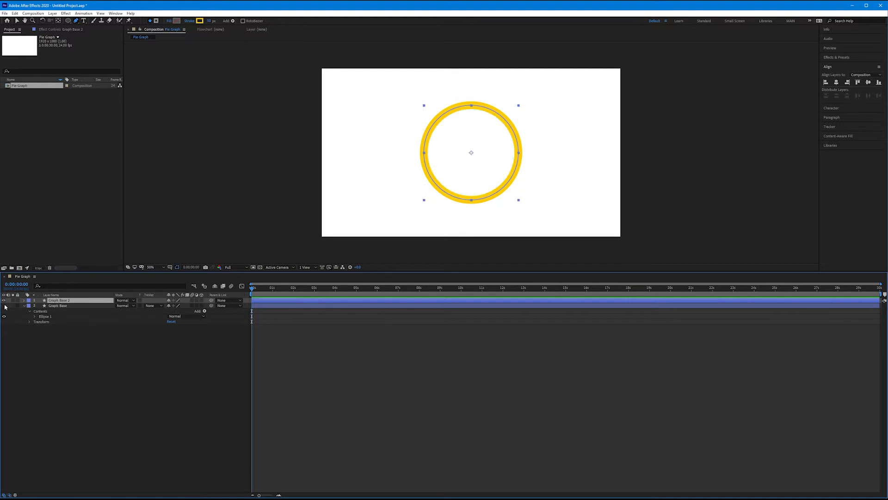
click(5, 306)
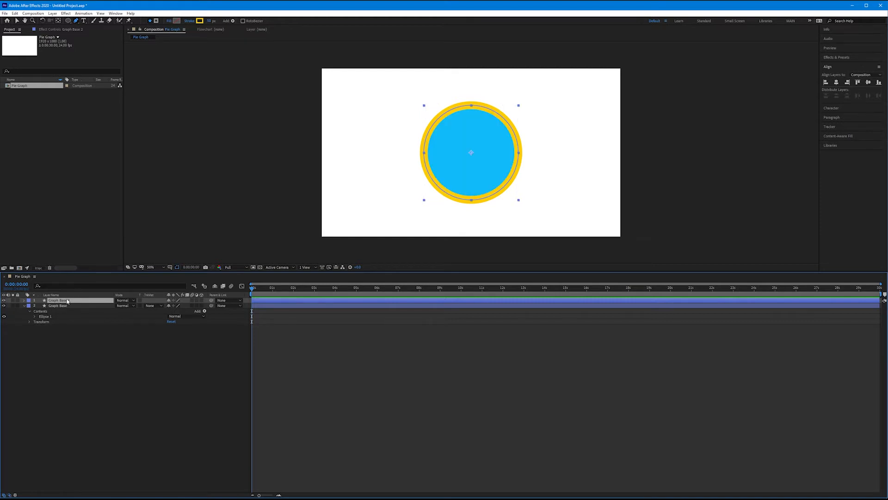
Rename the duplicated circle layer as Graph Stroke
key(Return)
text(Graph Strok)
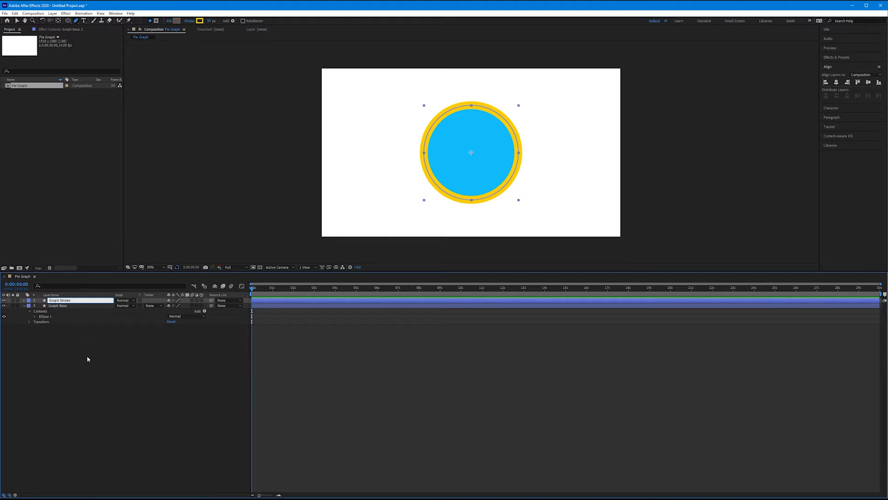
click(87, 359)
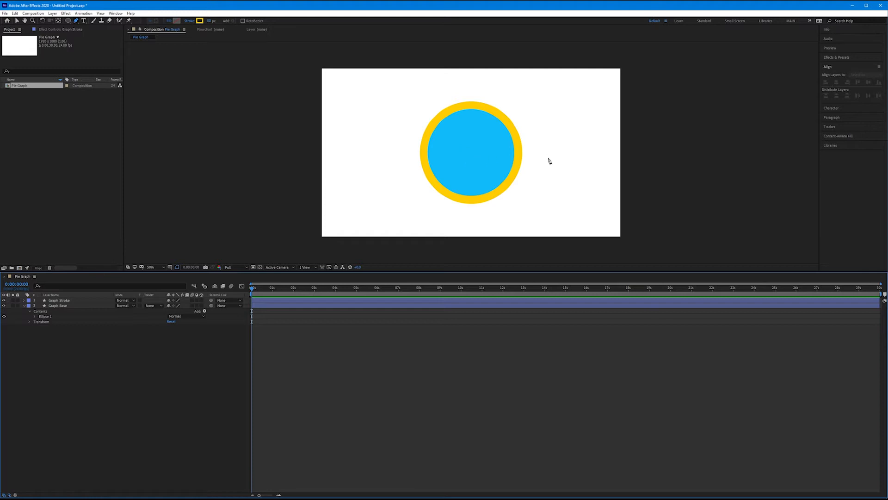
Draw a closed six-point Pen mask on the Graph Base layer that cuts out the circle's upper-right quarter
click(518, 155)
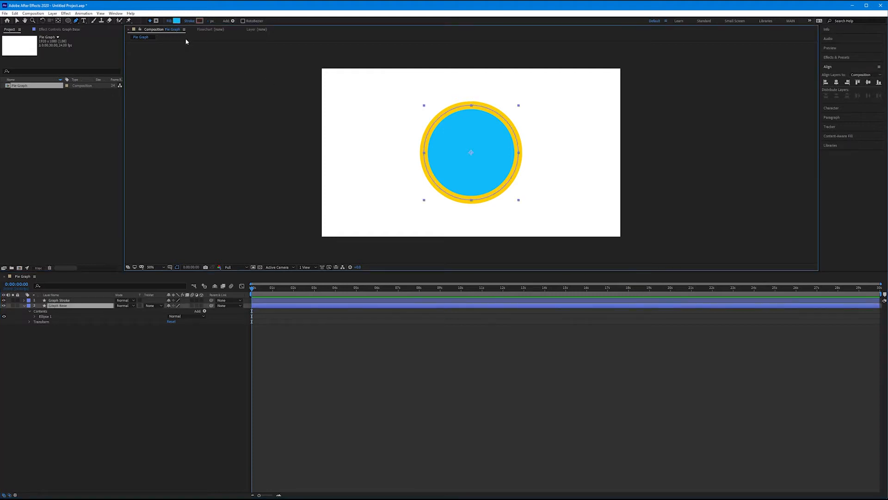
click(157, 21)
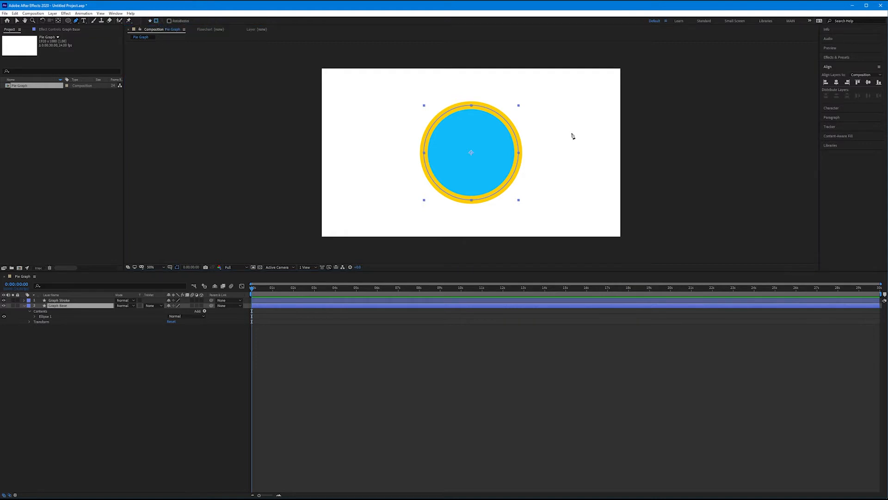
click(471, 94)
click(470, 151)
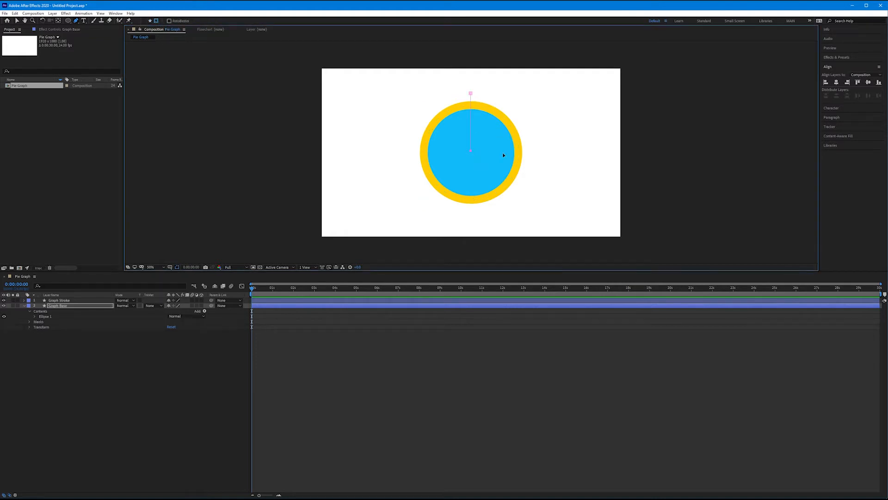
click(534, 150)
click(512, 211)
click(395, 201)
click(405, 105)
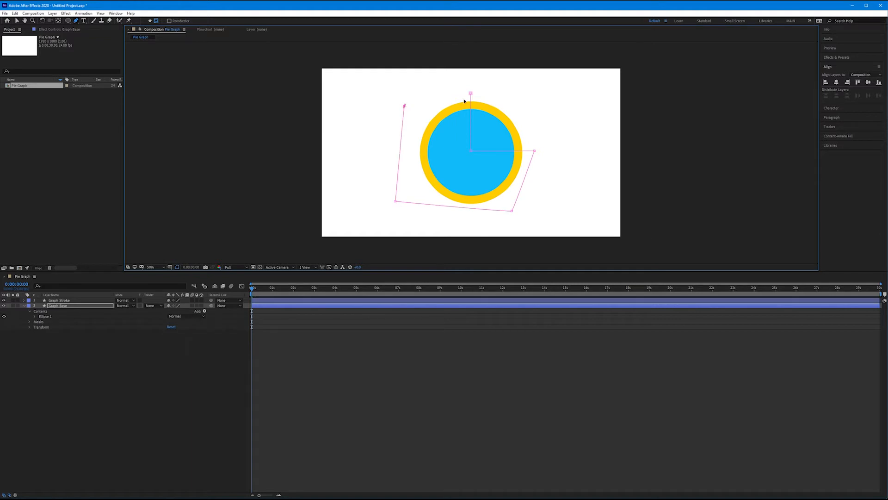
click(470, 93)
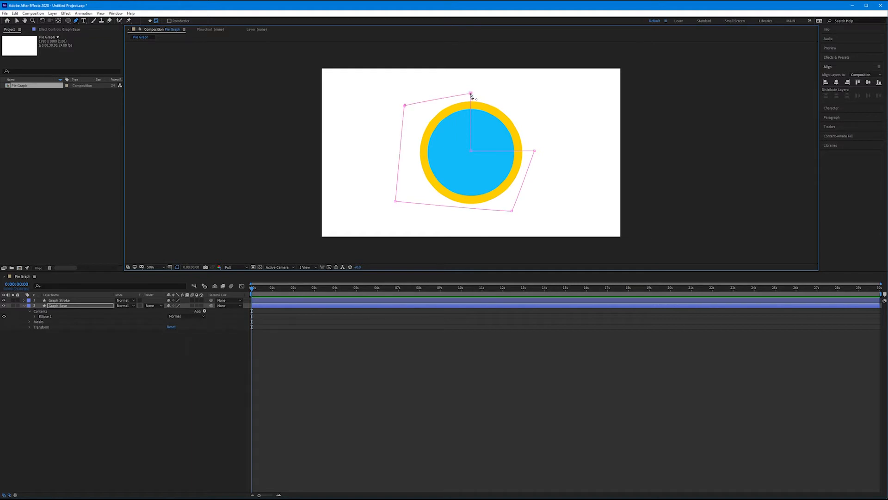
Reshape the Graph Base mask by moving its rightmost point slightly downward and outward to widen the missing slice
click(165, 354)
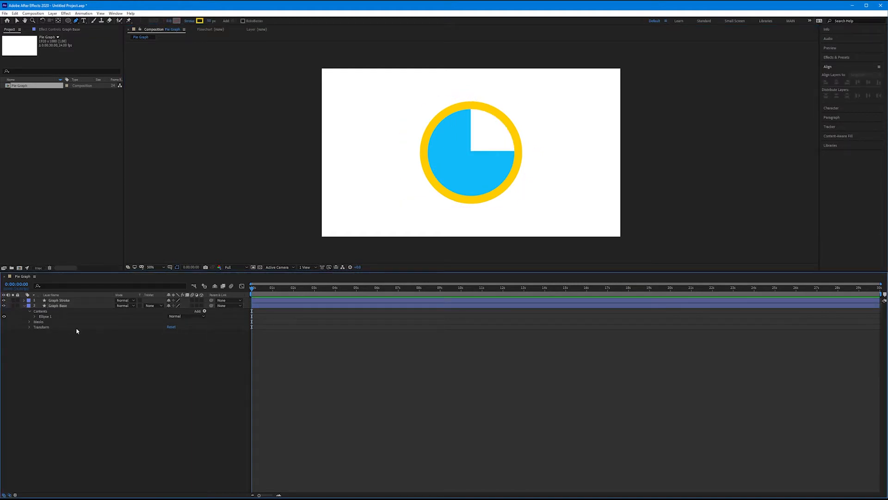
click(62, 306)
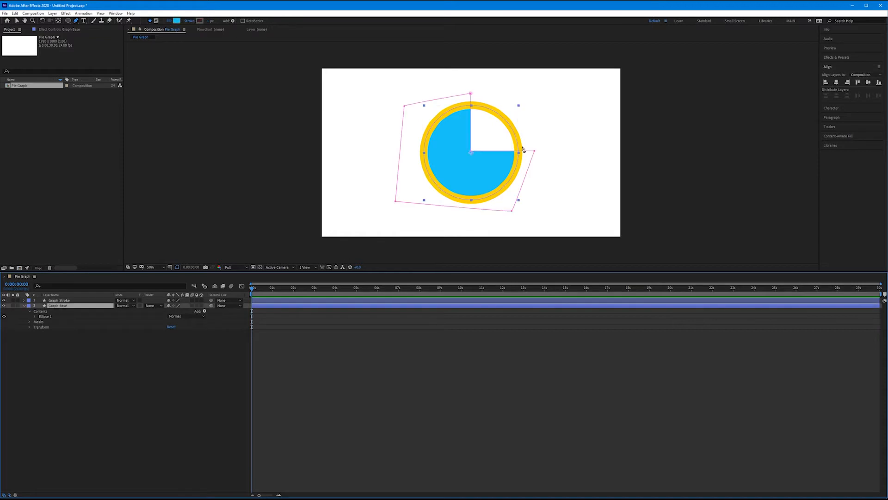
mouse_move(536, 151)
mouse_down()
mouse_move(515, 199)
mouse_move(468, 203)
mouse_move(418, 159)
mouse_move(399, 115)
mouse_move(458, 179)
mouse_move(521, 182)
mouse_move(460, 157)
mouse_move(543, 166)
mouse_up()
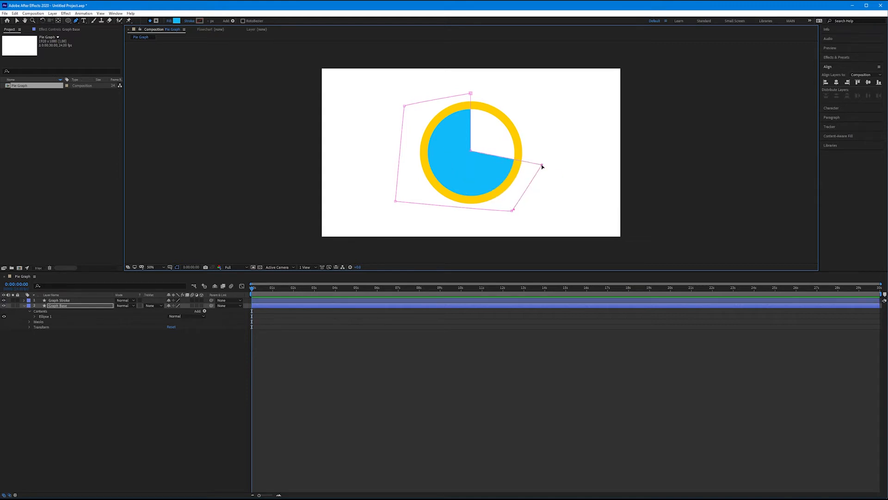
Delete the mask from the Graph Base layer and deselect the layer
key(m)
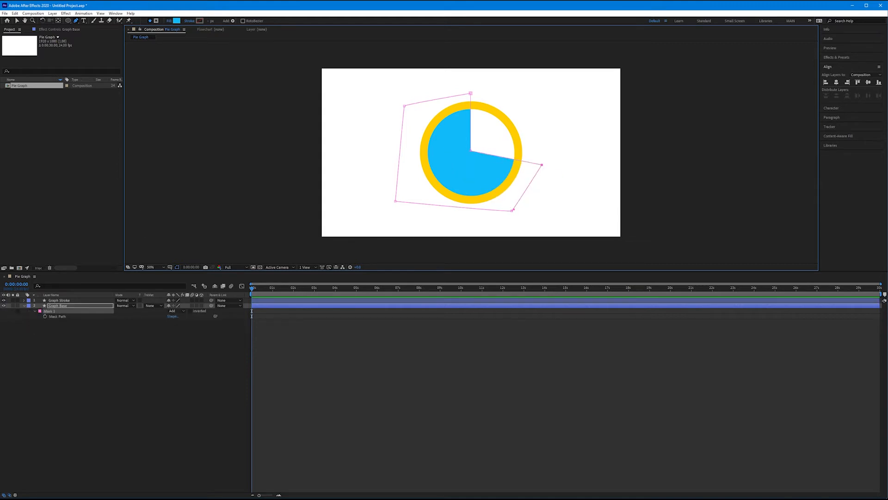
click(56, 311)
key(ctrl+z)
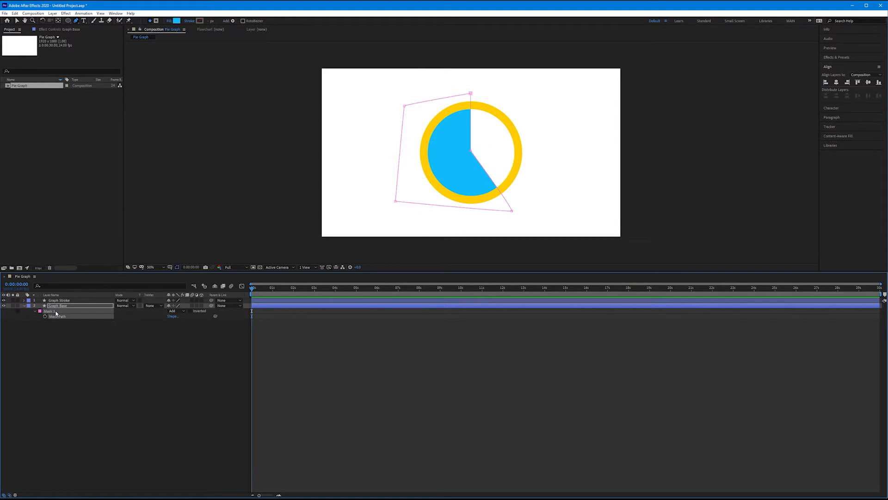
key(Delete)
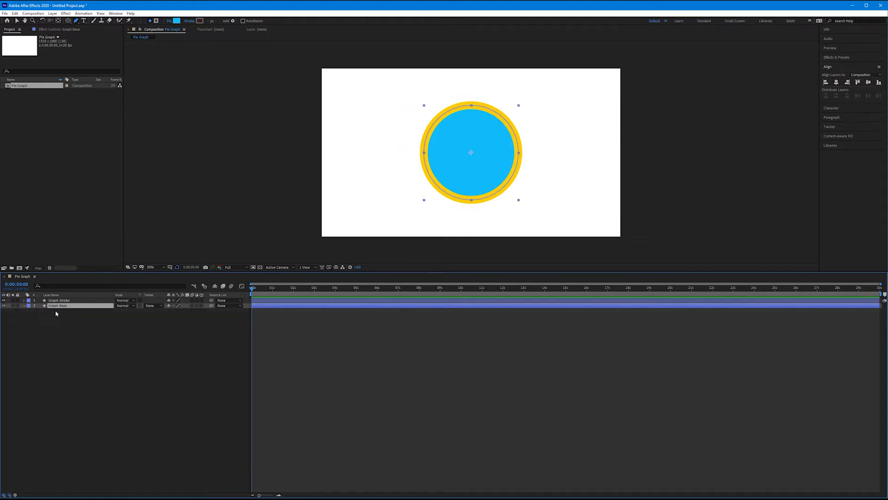
click(72, 350)
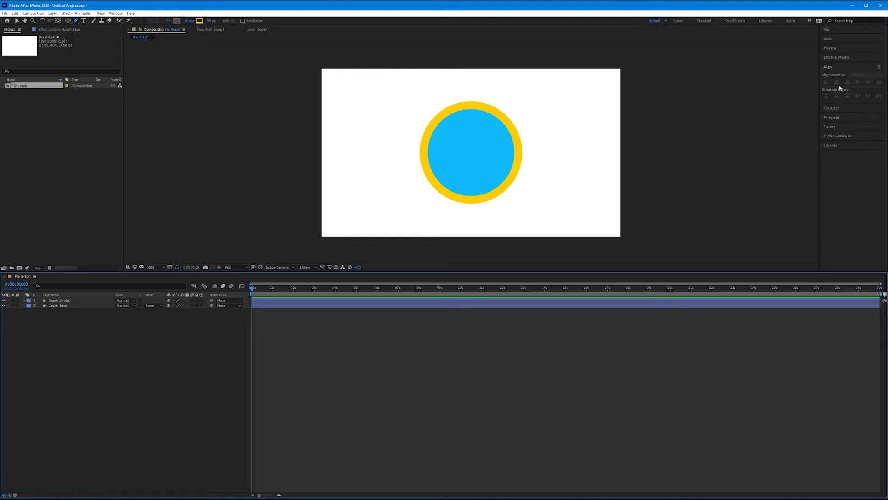
Apply the 4-Color Gradient effect from the Generate category to the Graph Base layer
click(831, 57)
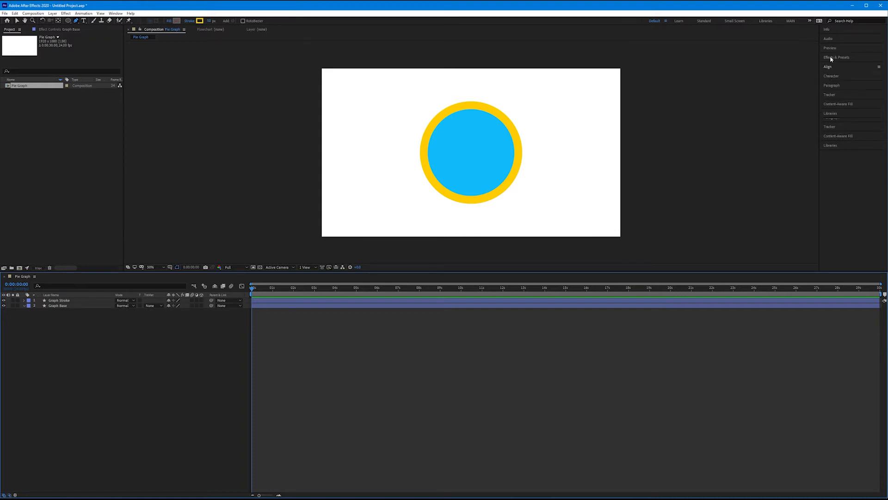
click(822, 125)
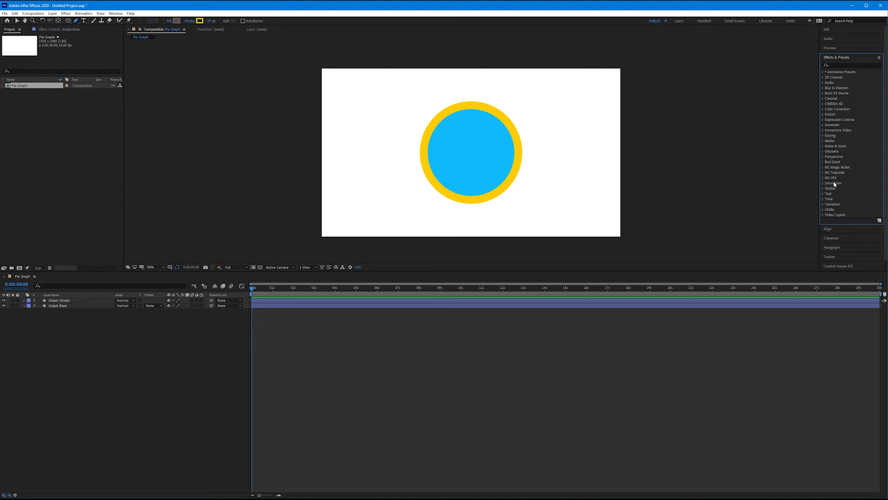
click(57, 305)
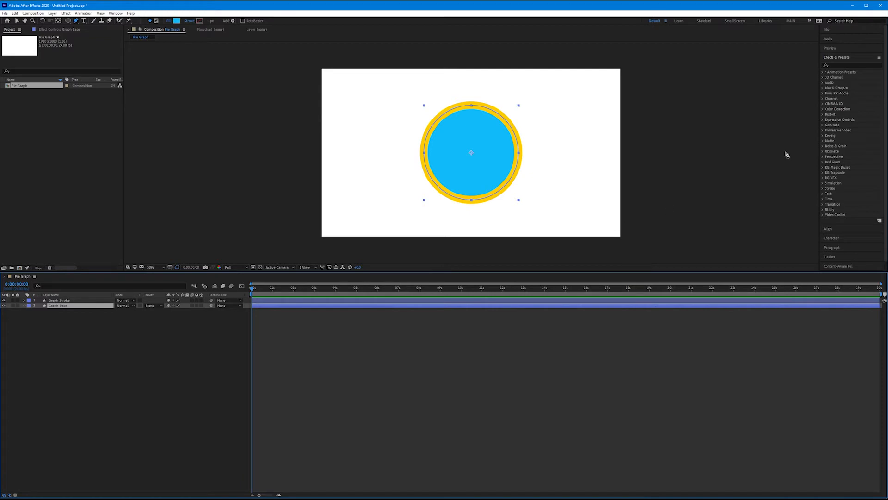
click(823, 125)
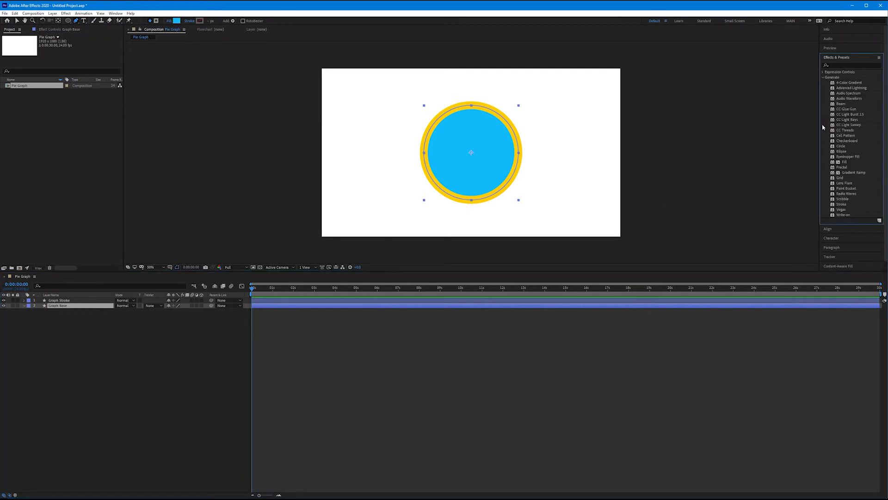
click(846, 131)
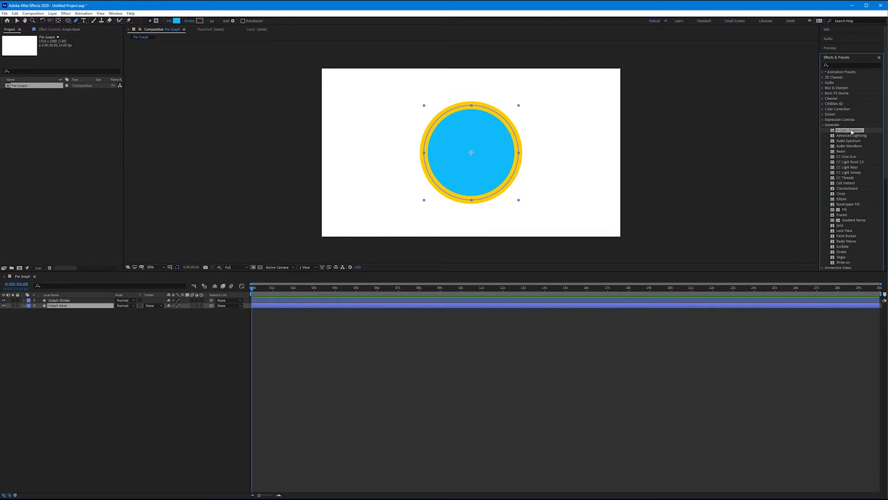
double_click(847, 132)
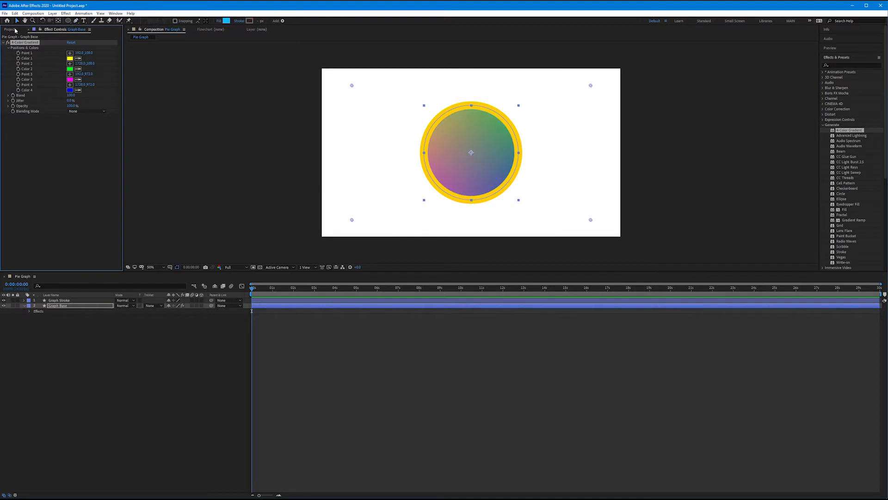
click(16, 30)
click(44, 30)
click(15, 31)
click(44, 30)
Set Color 1 of the 4-Color Gradient to bright blue, 0090FF
click(70, 59)
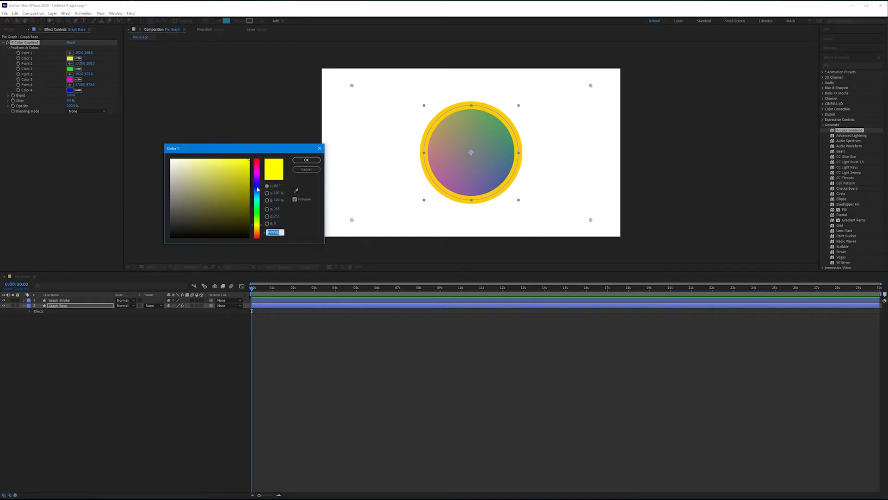
drag(258, 189, 257, 195)
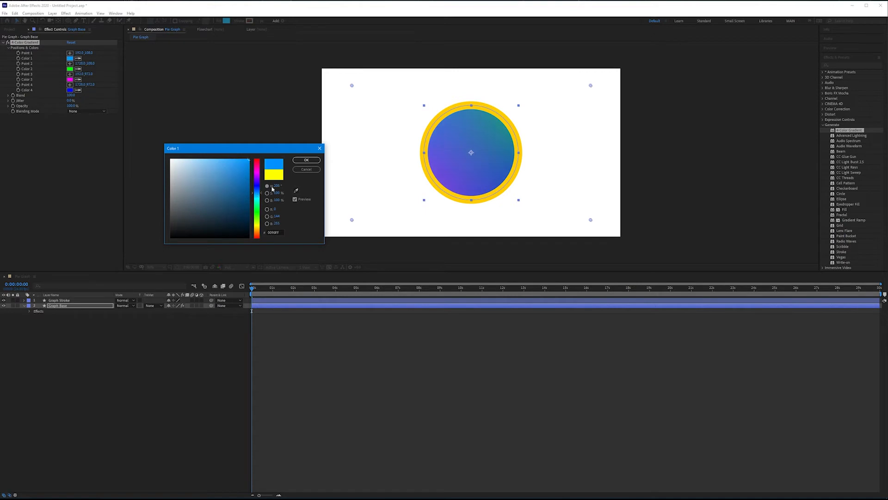
click(305, 159)
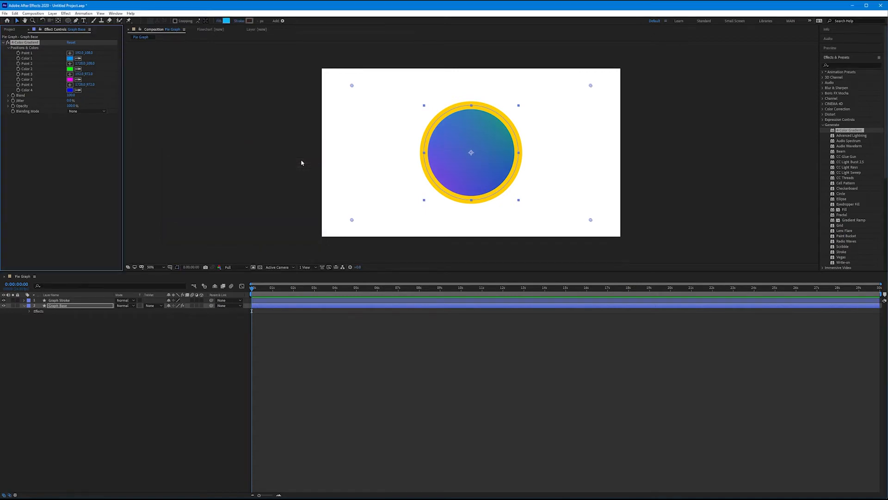
Set Color 2 of the 4-Color Gradient to dark blue, 0041A2
click(70, 69)
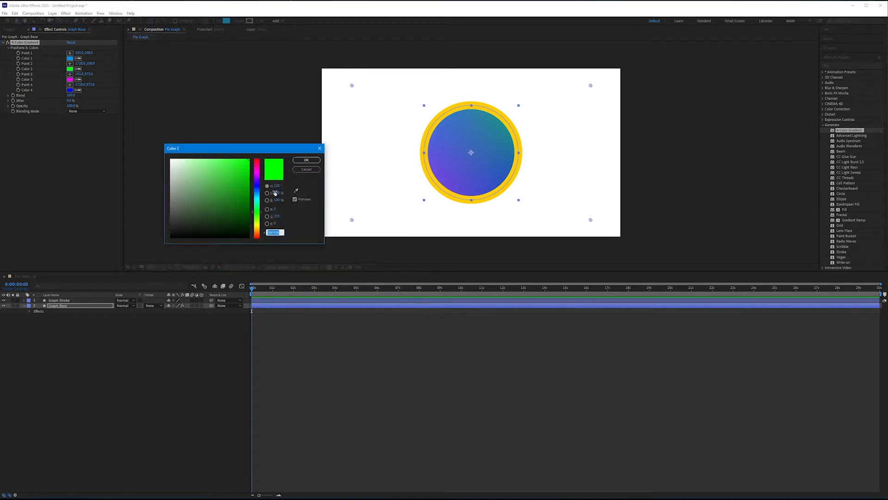
click(257, 191)
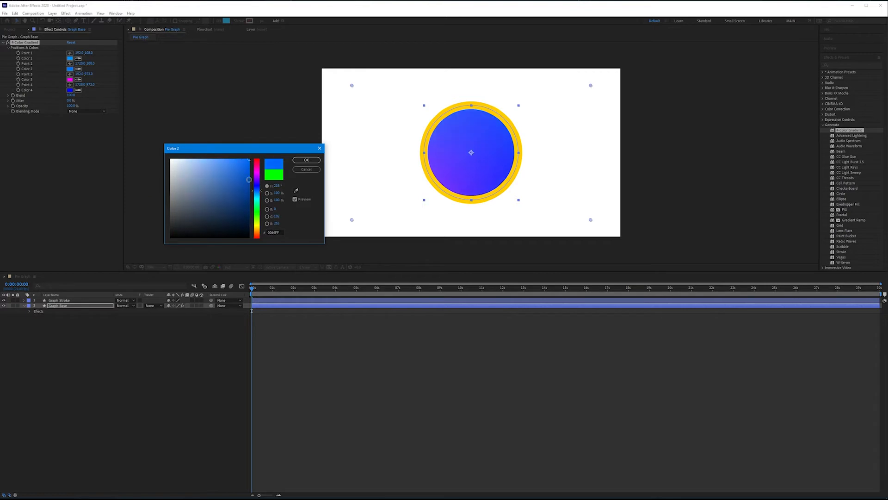
click(250, 189)
drag(254, 189, 254, 187)
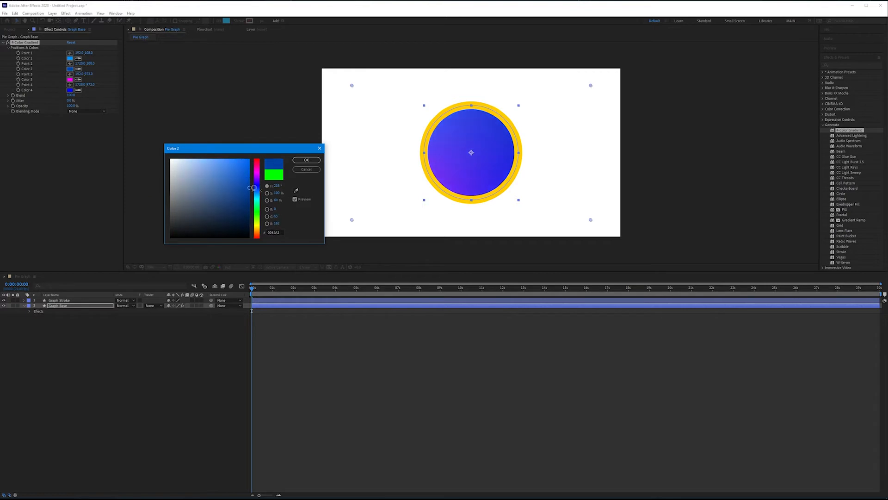
click(306, 160)
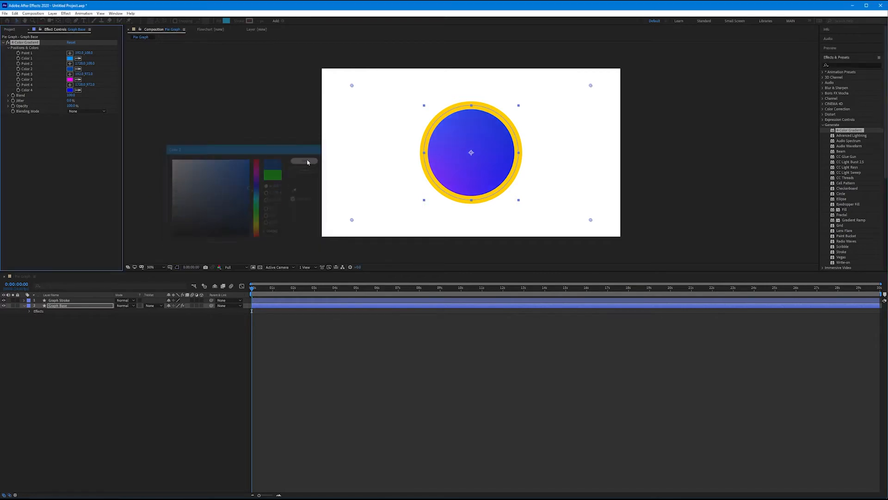
Set Color 3 of the 4-Color Gradient to golden yellow, FFCC00
click(70, 80)
click(260, 225)
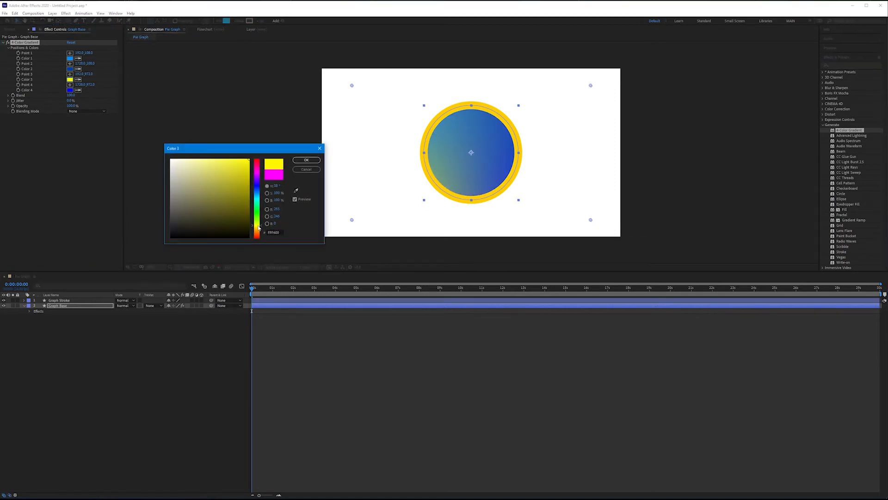
drag(259, 227, 260, 230)
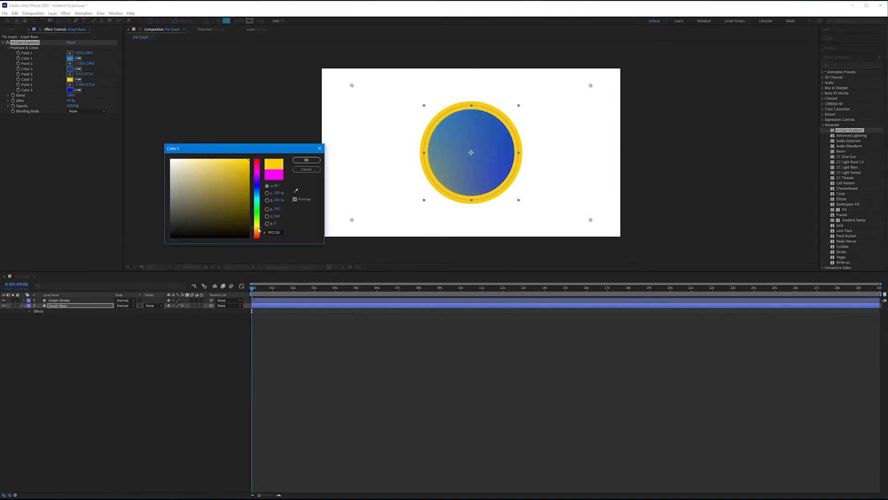
click(307, 160)
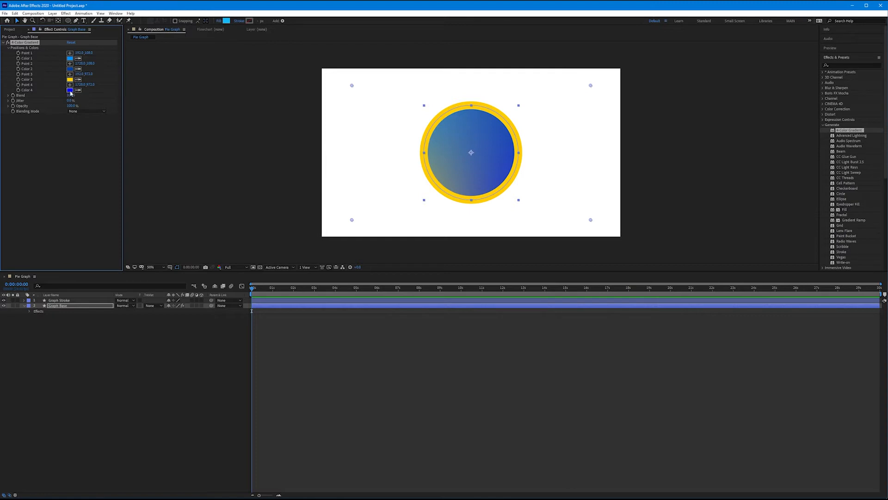
Set Color 4 of the 4-Color Gradient to cyan, 00E4FF
click(69, 90)
mouse_move(257, 207)
mouse_down()
mouse_move(258, 228)
mouse_move(258, 187)
mouse_move(257, 199)
mouse_up()
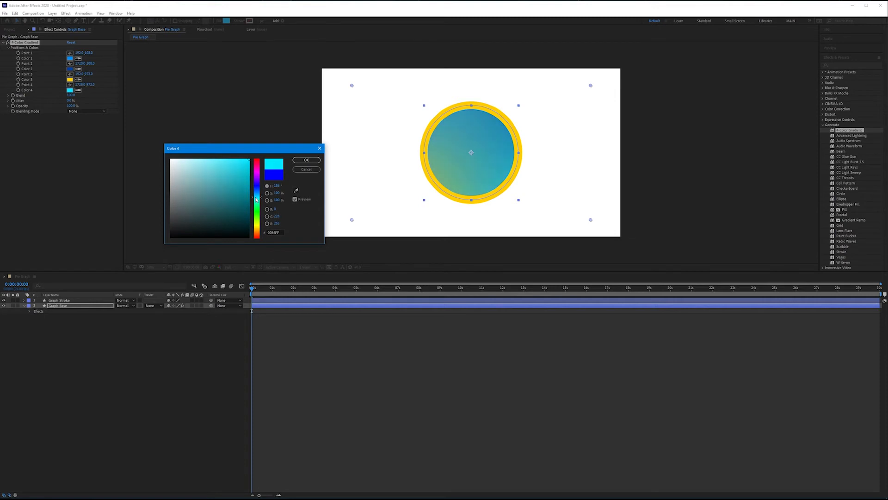
click(301, 160)
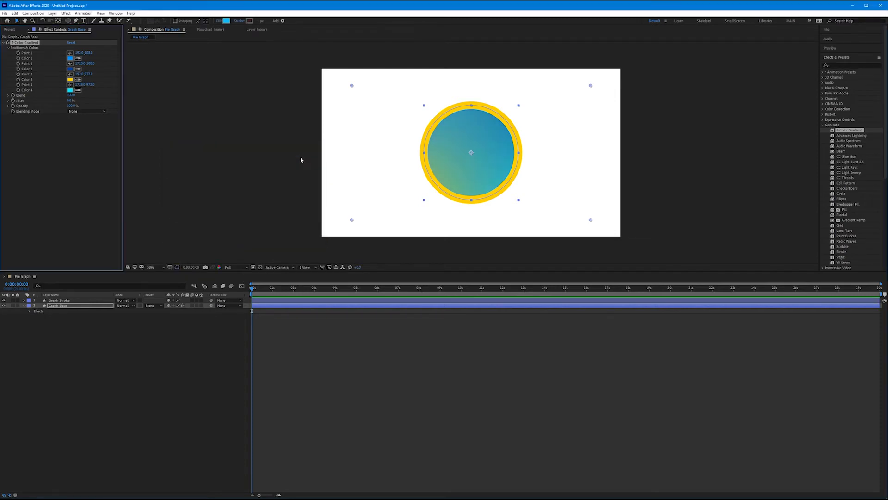
Turn off the 4-Color Gradient effect on the Graph Base layer
click(8, 42)
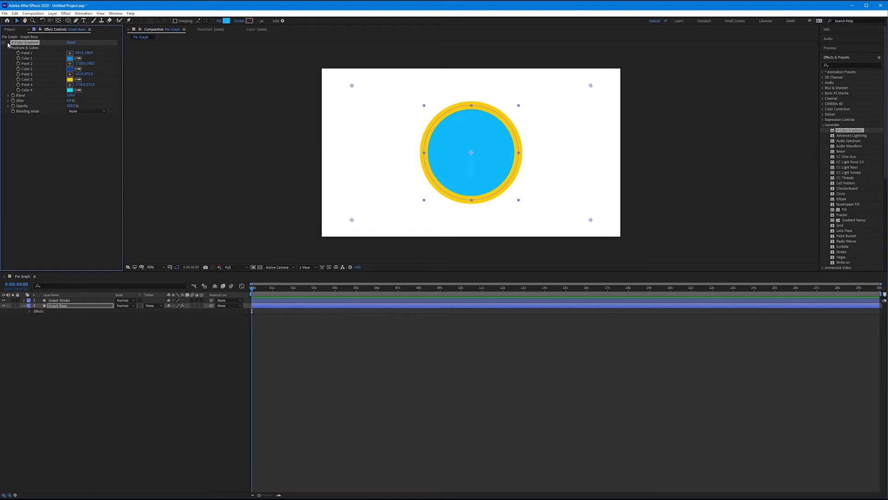
Toggle the 4-Color Gradient effect on the Graph Base layer to compare its look, leaving it enabled
click(7, 43)
click(8, 42)
click(8, 43)
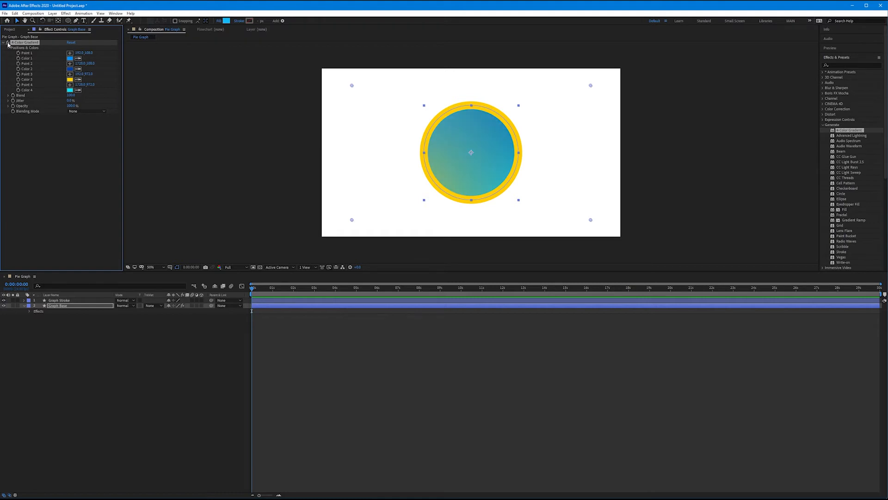
click(8, 42)
click(8, 43)
click(8, 42)
click(8, 43)
Find the Drop Shadow effect and apply it to the Graph Stroke layer
click(63, 300)
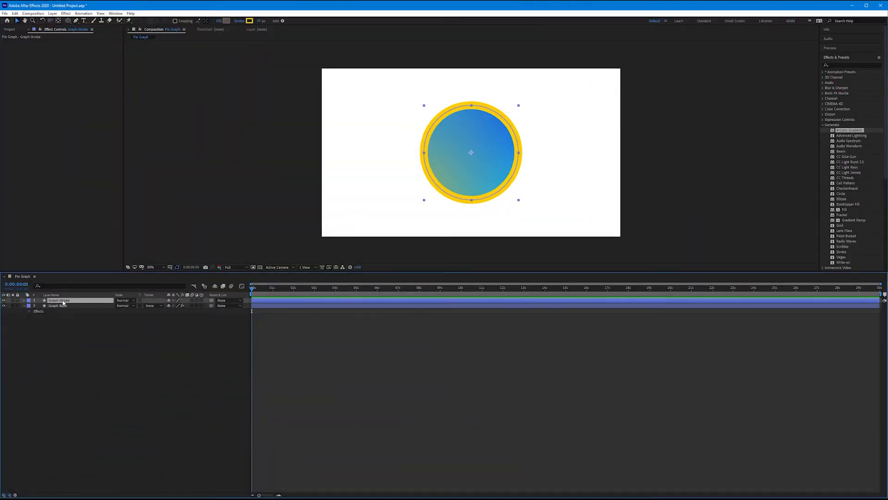
click(823, 125)
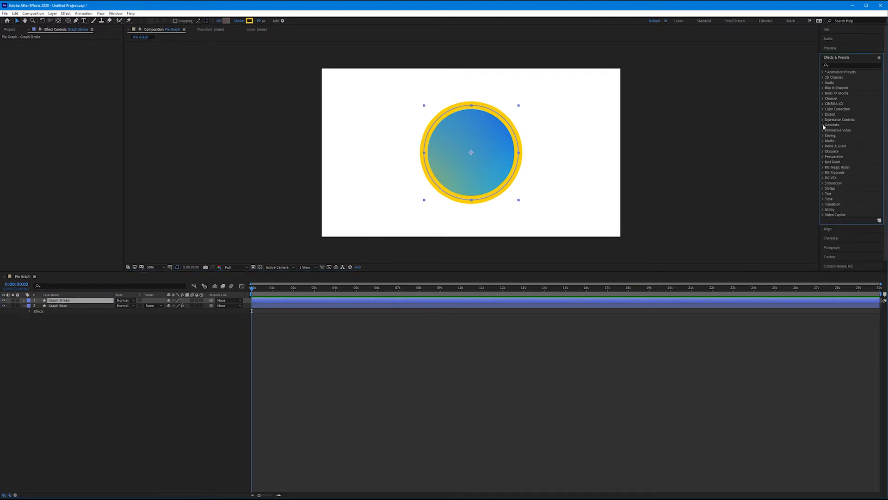
click(836, 65)
text(drop)
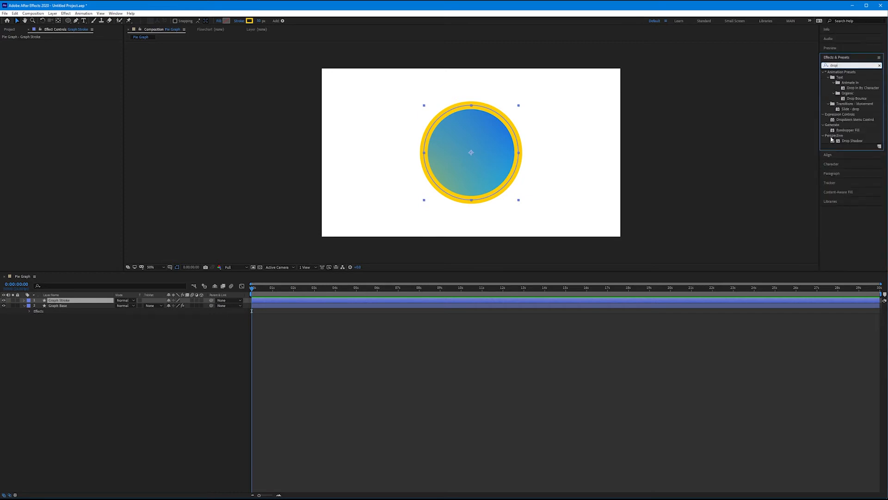
key(Return)
double_click(850, 141)
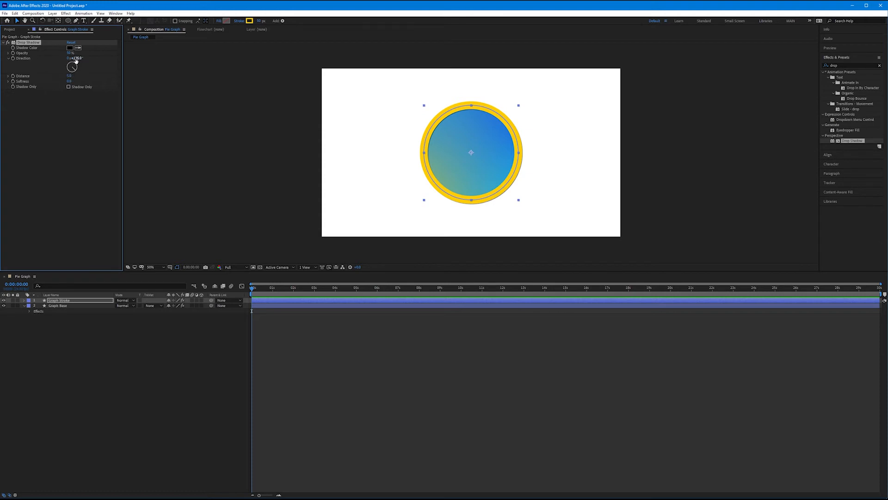
Increase the distance and softness of the Graph Stroke layer's drop shadow for a soft, offset shadow
drag(76, 58, 77, 59)
drag(70, 76, 85, 82)
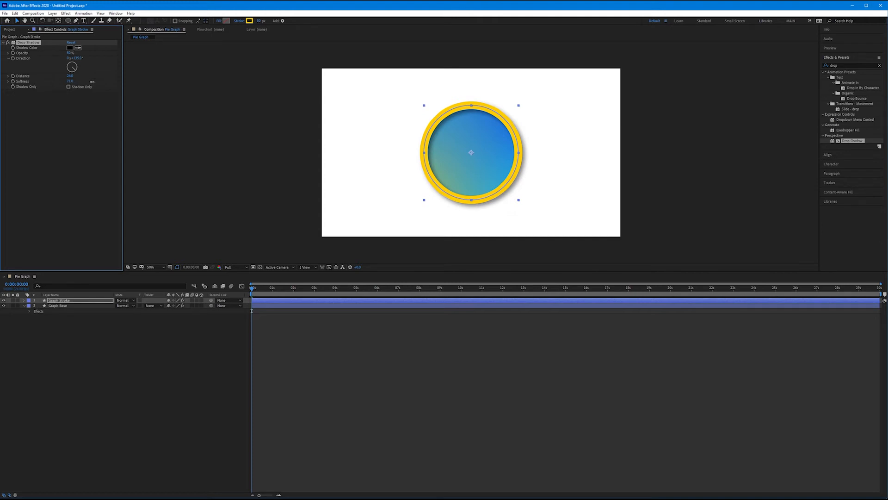
click(93, 113)
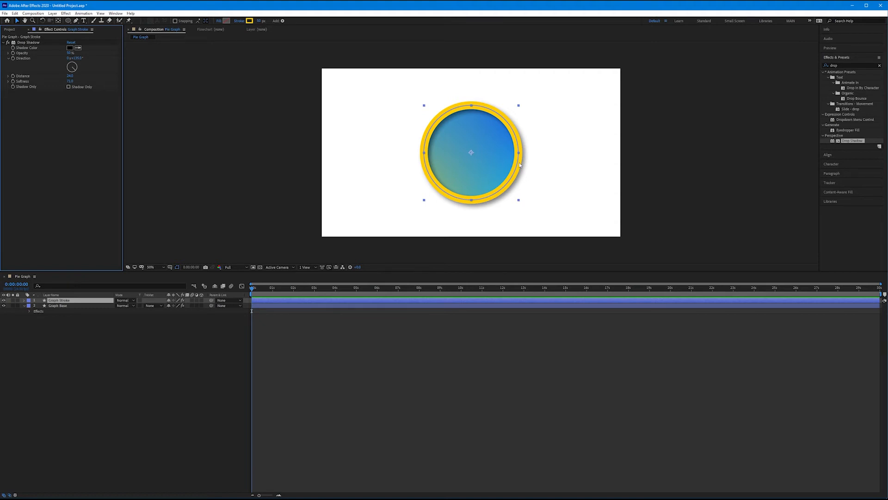
click(216, 336)
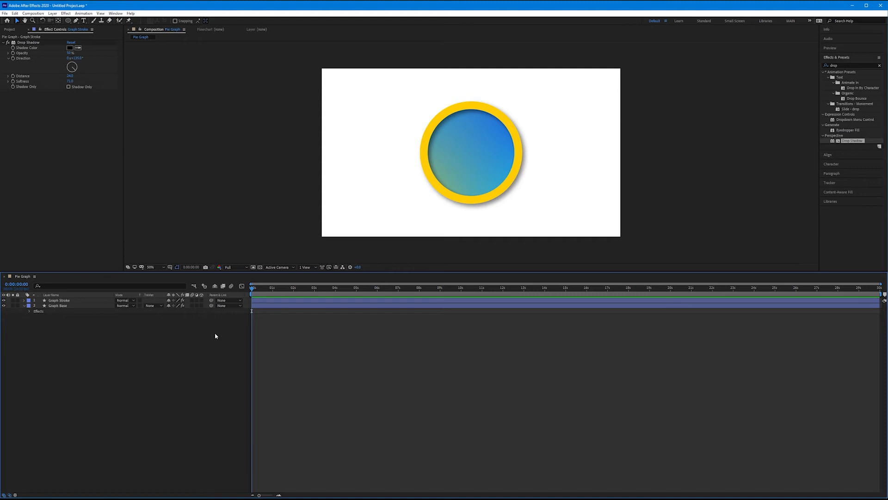
Find the Radial Wipe effect and apply it to the Graph Base layer
click(60, 306)
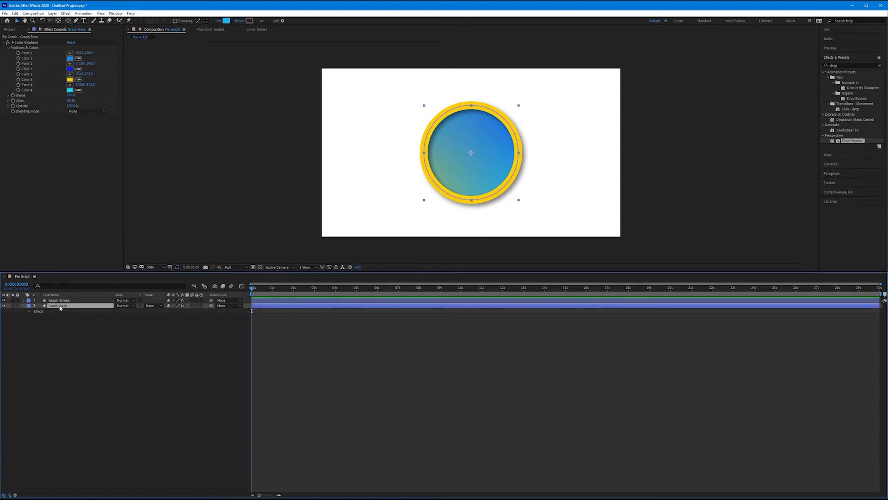
click(881, 67)
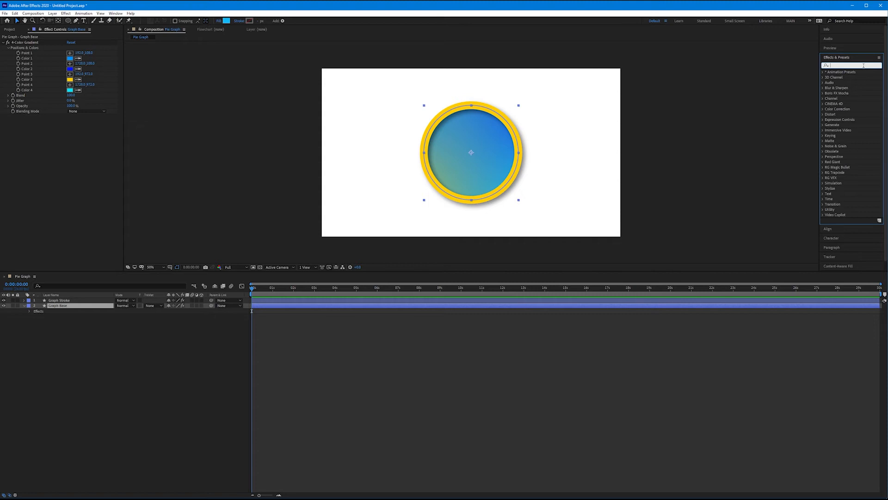
text(radial)
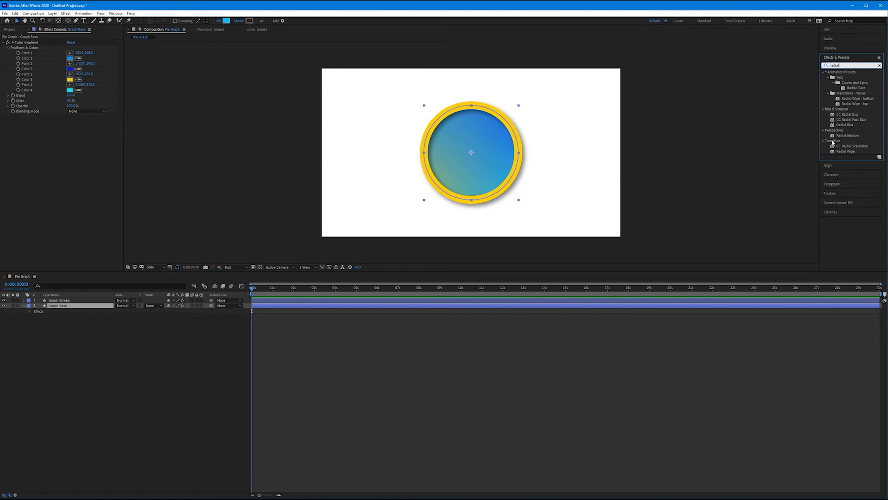
key(Return)
click(845, 152)
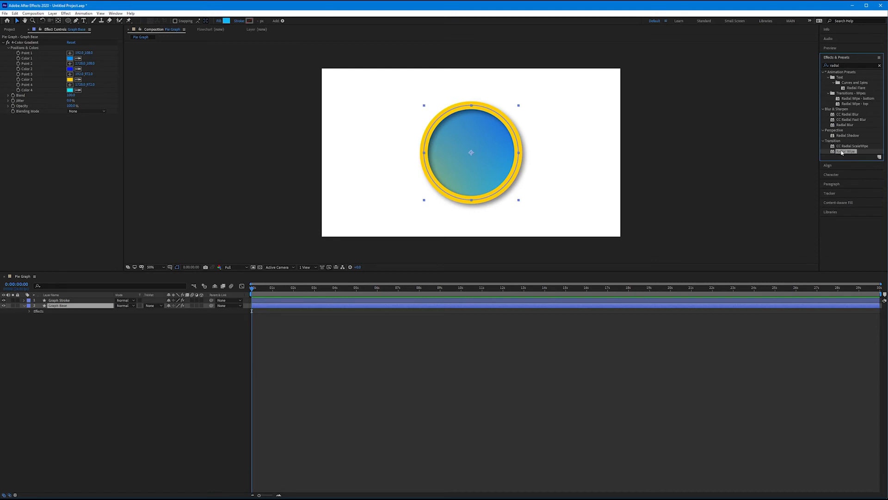
double_click(845, 152)
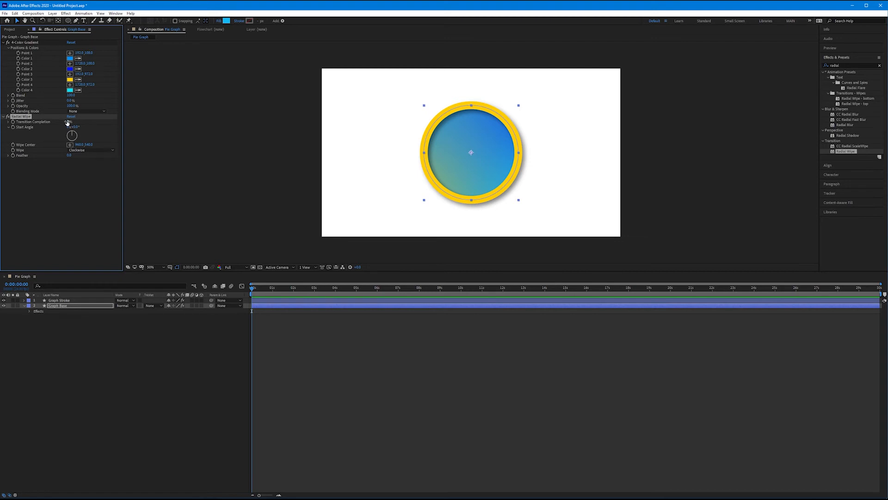
Try the Radial Wipe at 41% completion, test a lowered wipe center, and undo that test
mouse_move(68, 122)
mouse_down()
mouse_move(92, 117)
mouse_move(70, 123)
mouse_move(83, 121)
mouse_up()
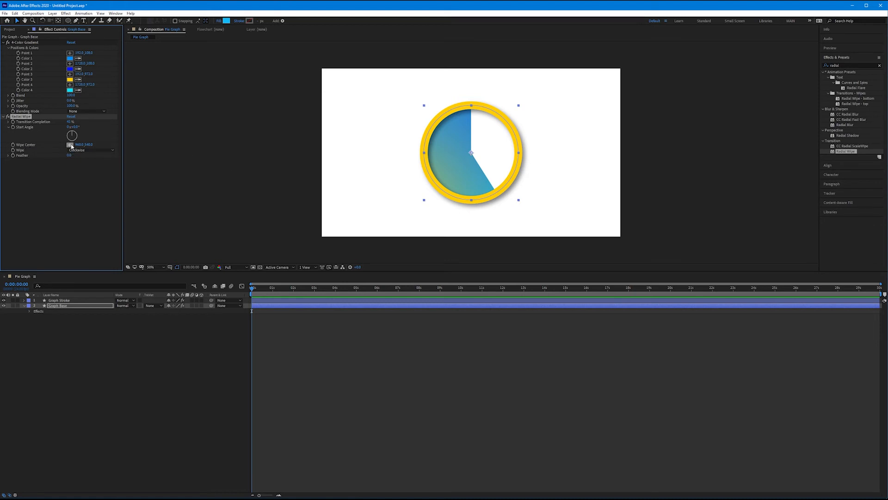
drag(89, 145, 142, 144)
drag(70, 122, 182, 189)
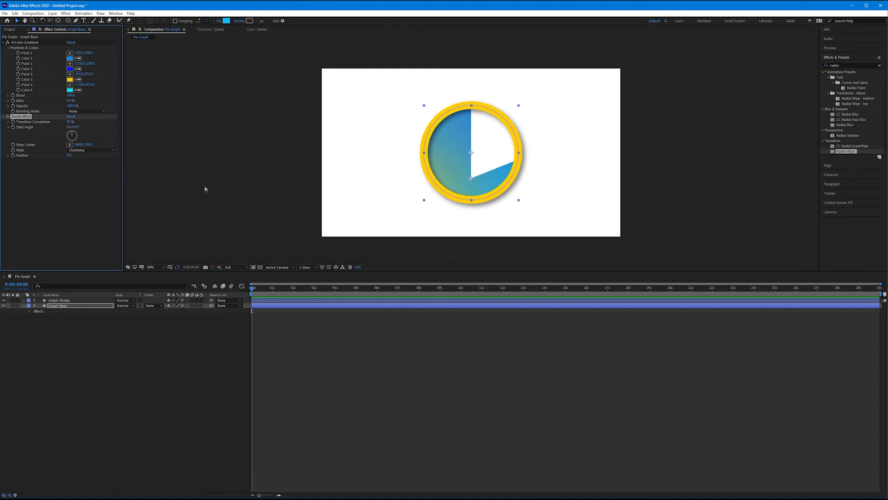
key(ctrl+z)
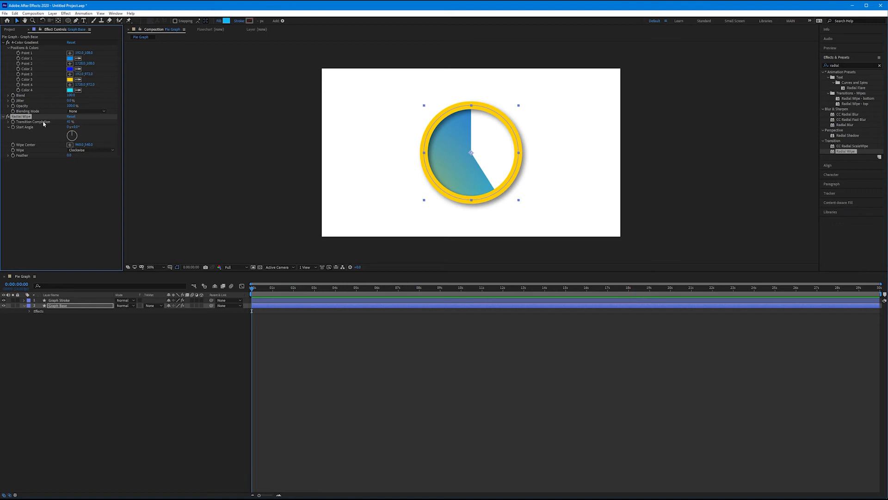
Animate the Radial Wipe's Transition Completion with keyframes from 100% at 0 seconds to 0% at 3 seconds
drag(69, 122, 91, 125)
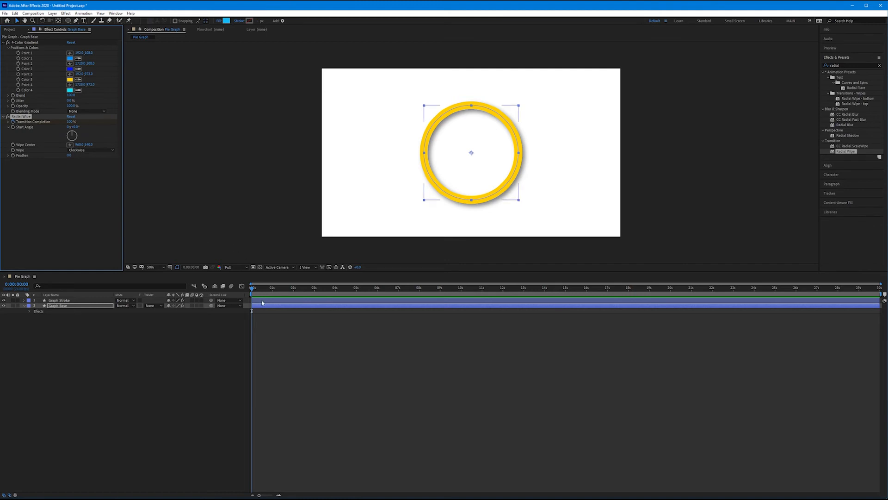
key(u)
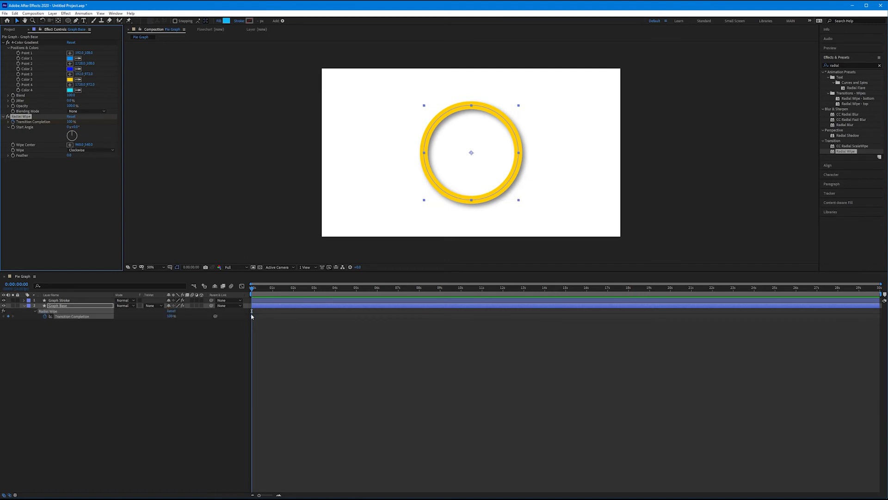
click(315, 291)
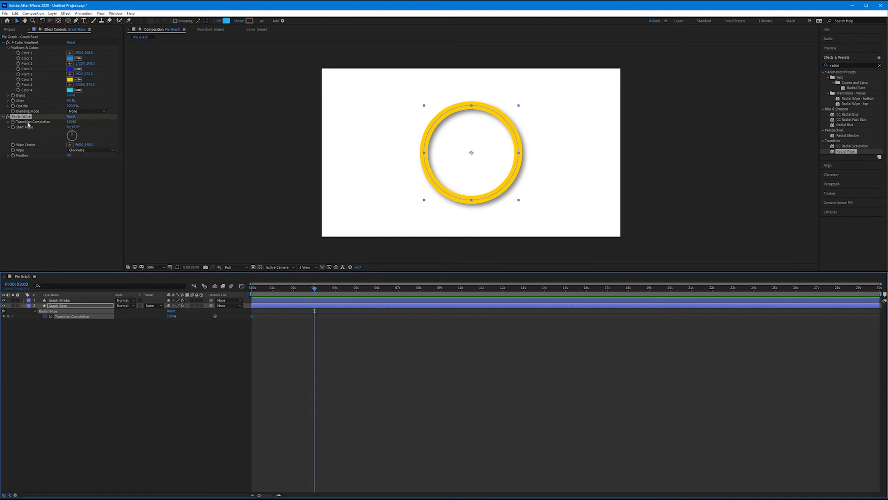
drag(72, 122, 35, 131)
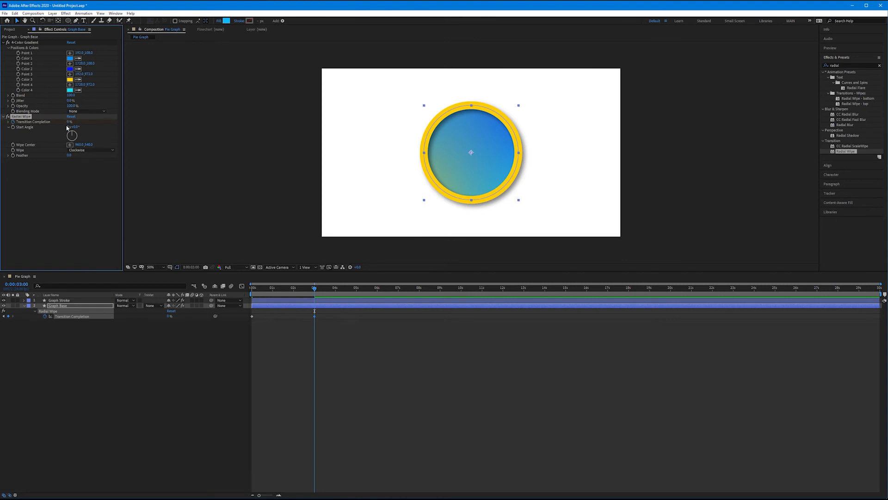
End the work area just before 4 seconds and preview the wipe animation from the start
click(335, 288)
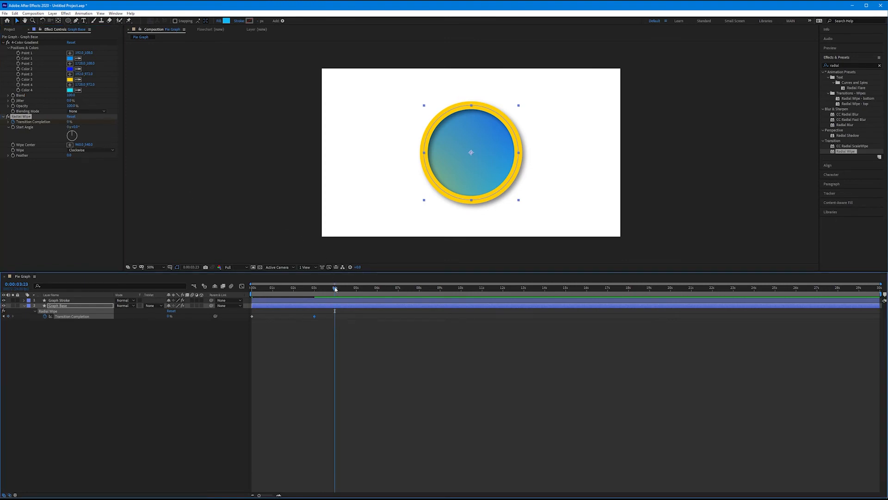
key(n)
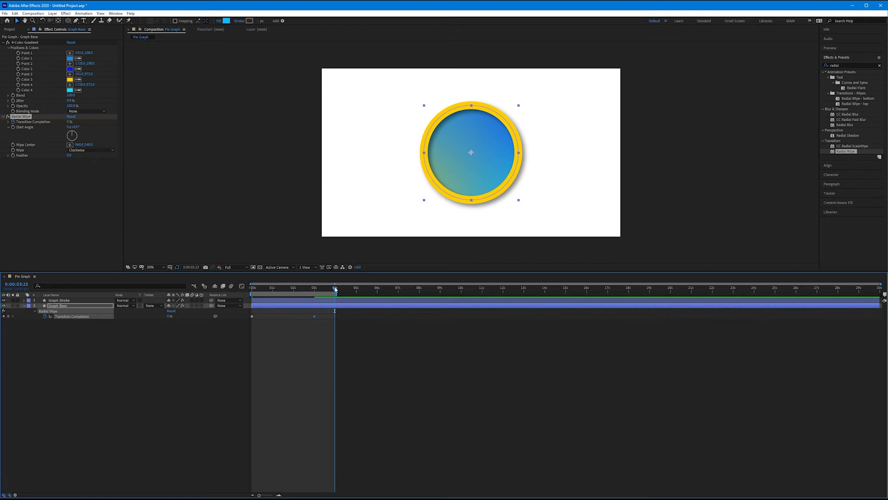
drag(335, 288, 235, 295)
key(space)
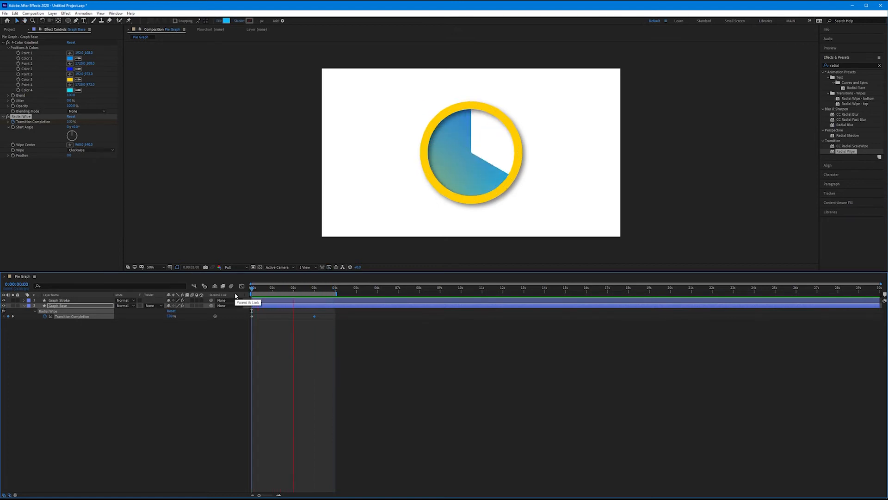
key(space)
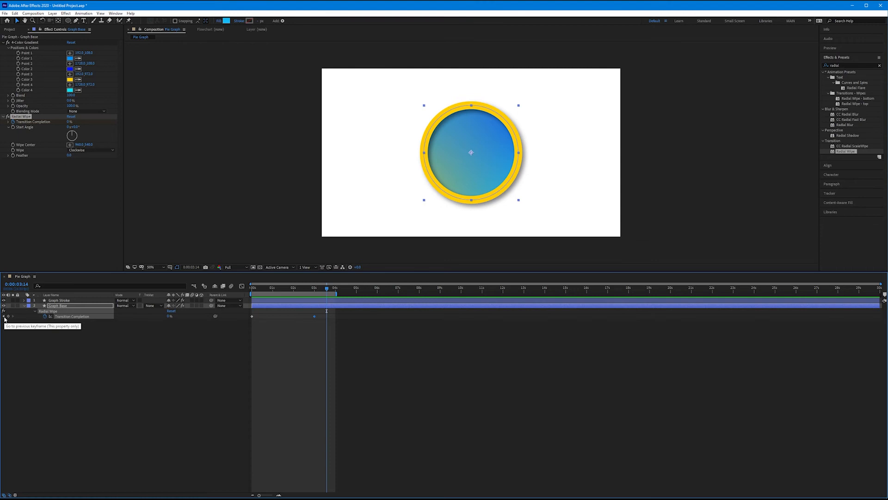
Set the Transition Completion keyframe at 3 seconds to 25% and preview the animation from the start
click(4, 317)
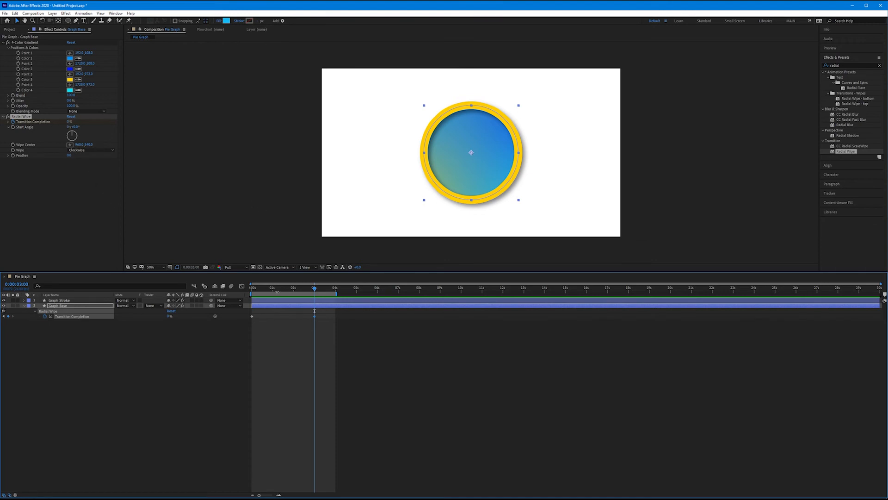
drag(274, 290, 314, 290)
click(68, 122)
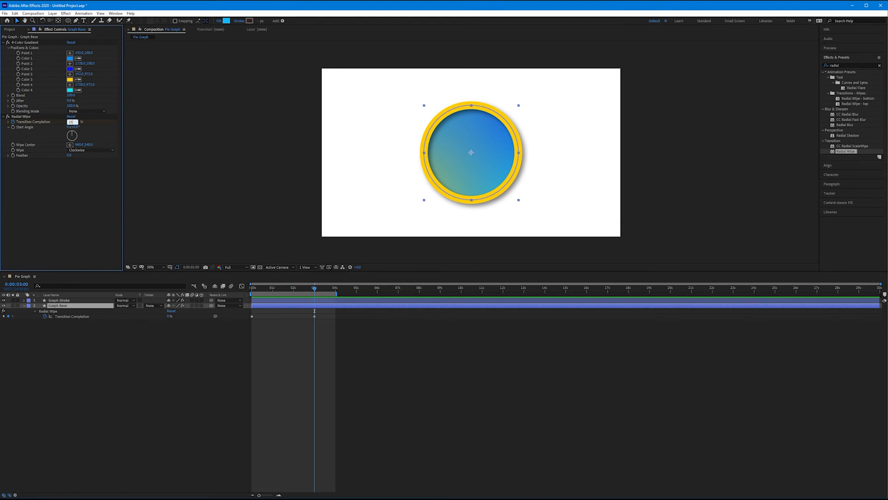
text(25)
key(Return)
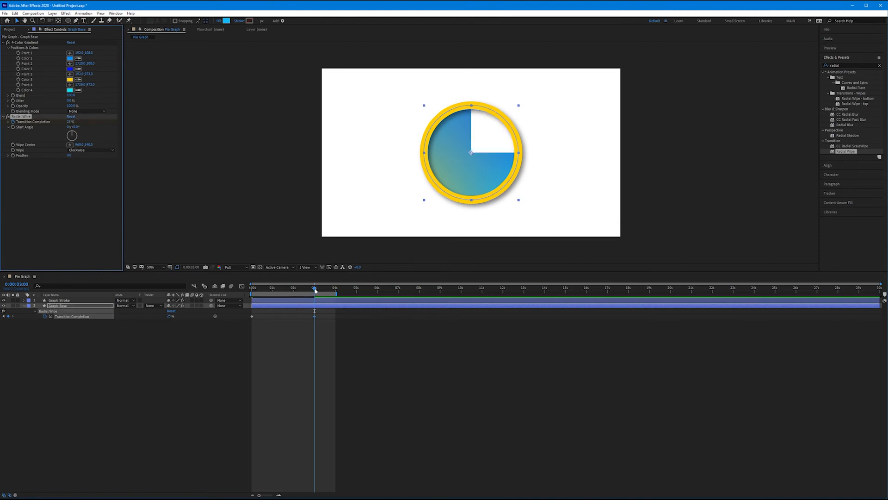
drag(315, 289, 238, 305)
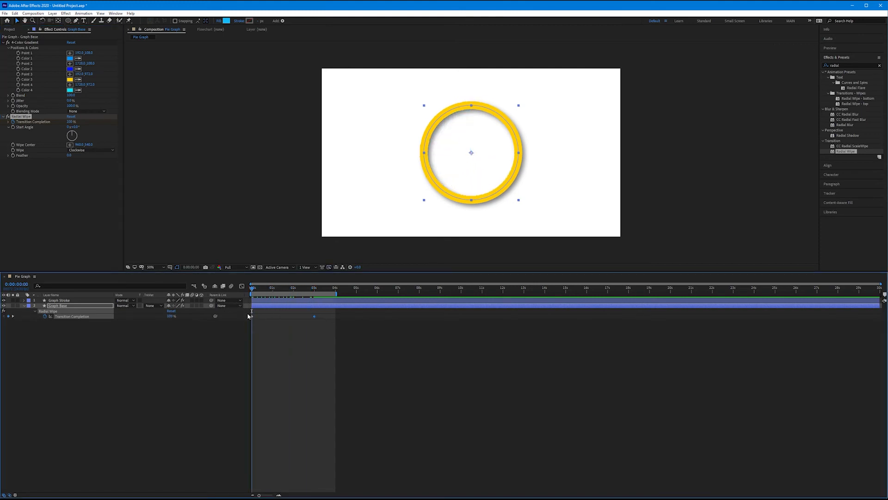
key(space)
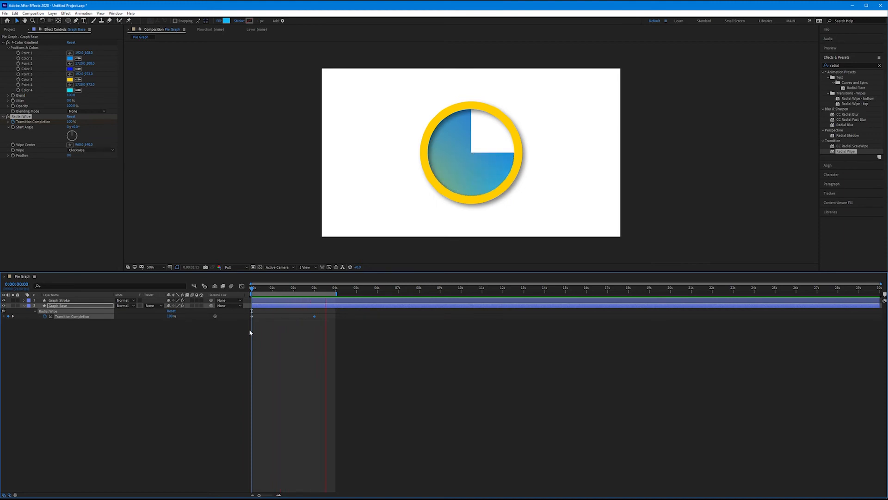
key(space)
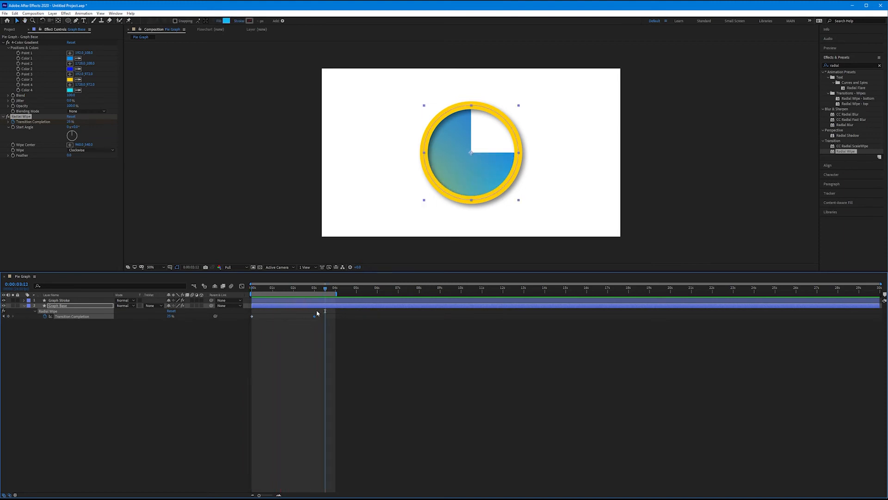
Apply Easy Ease to the 3-second Transition Completion keyframe and lengthen its incoming influence on the speed graph
key(F9)
click(241, 286)
drag(306, 311, 286, 313)
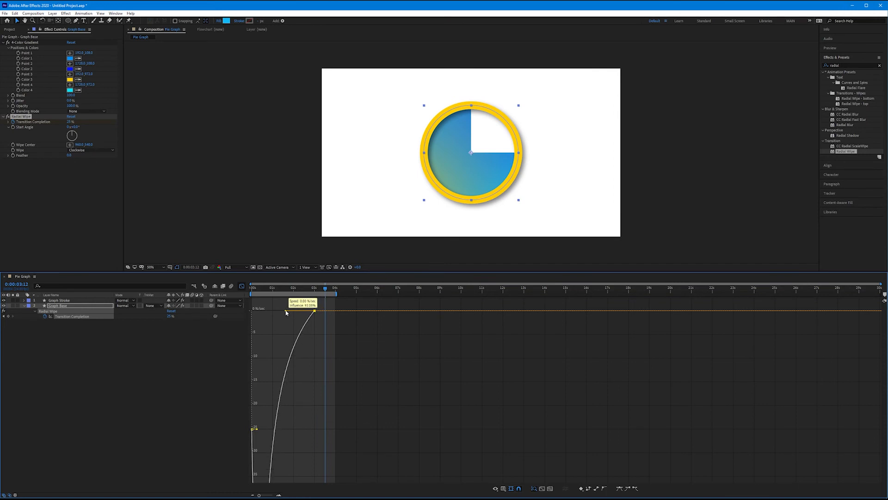
click(242, 286)
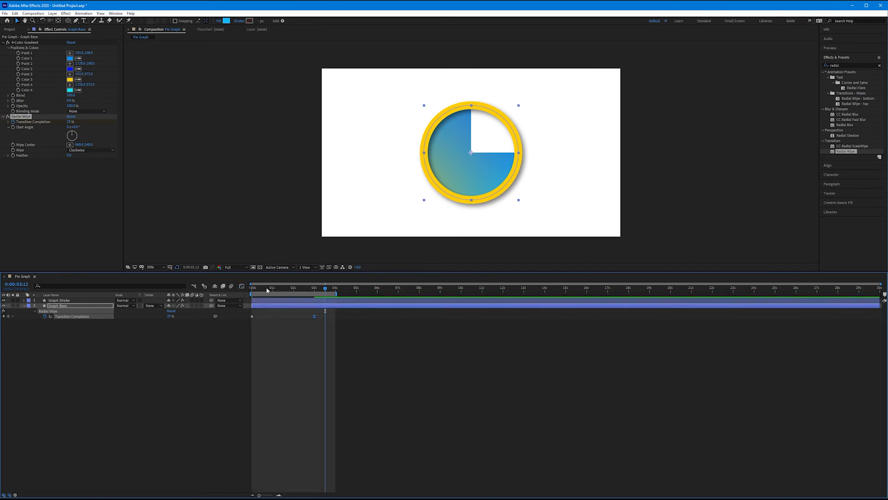
Preview the eased pie wipe from the beginning of the composition
drag(263, 289, 249, 289)
key(space)
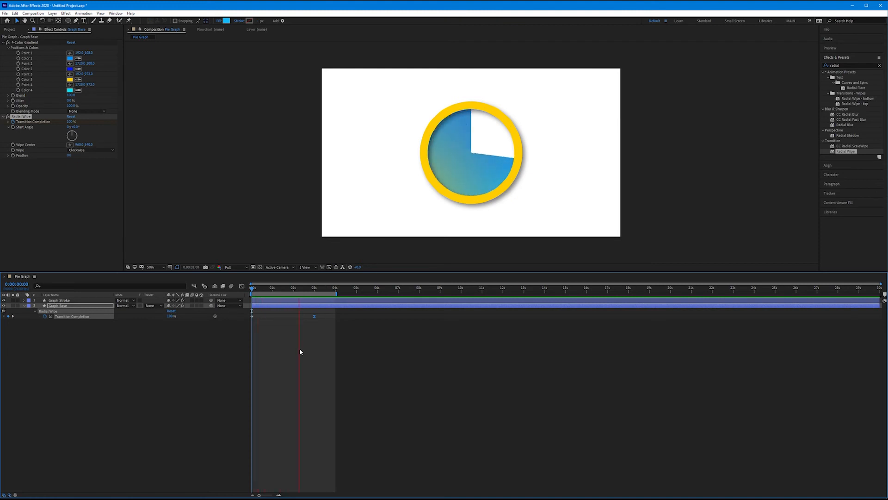
key(space)
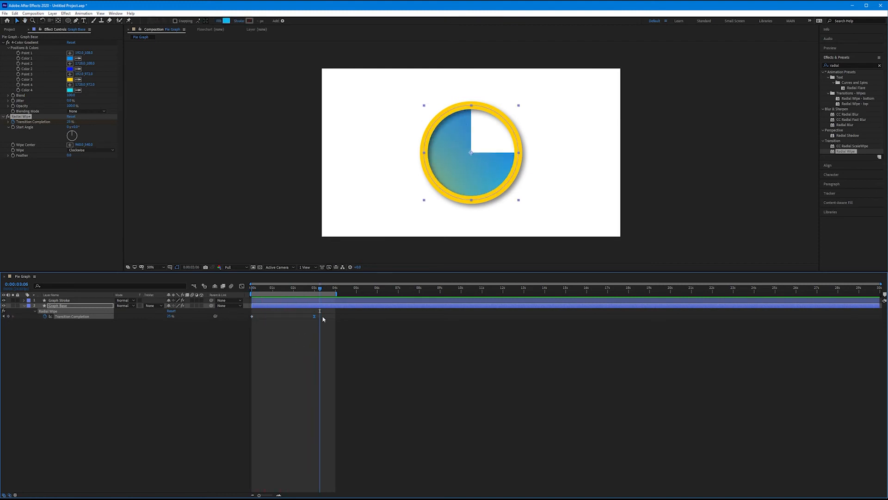
Move the last Transition Completion keyframe earlier to about 2.4 seconds and preview the faster wipe
drag(315, 317, 252, 289)
click(298, 289)
key(space)
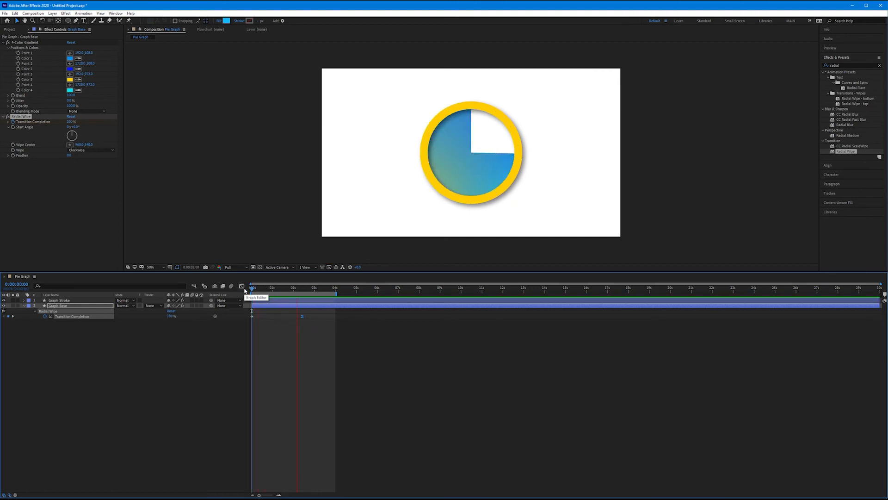
Apply the Radial Wipe effect to the Graph Stroke layer and set its Transition Completion to 100%
key(space)
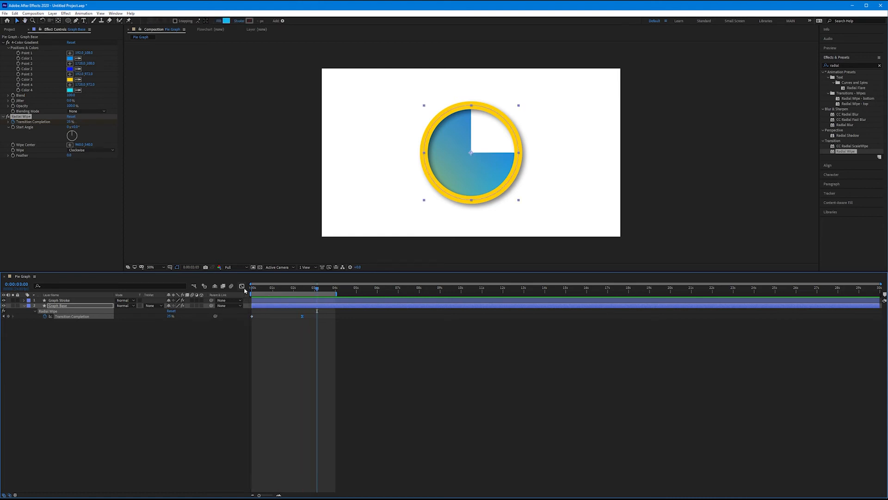
click(86, 301)
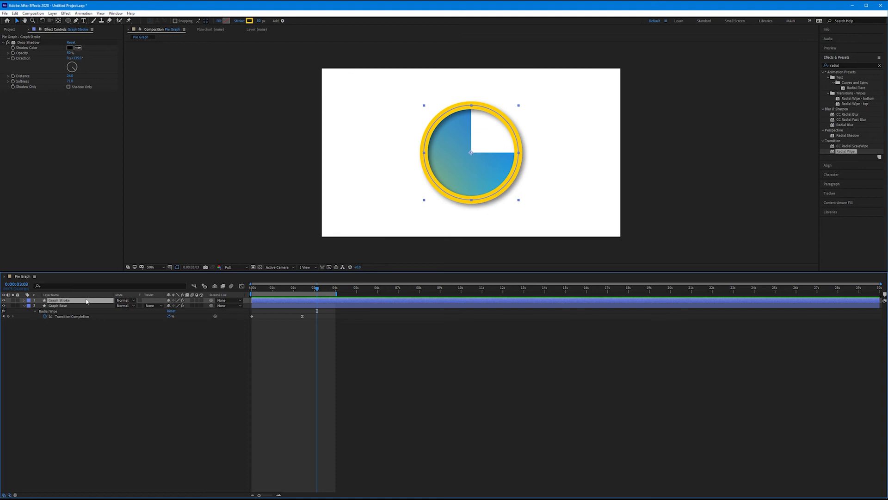
double_click(846, 151)
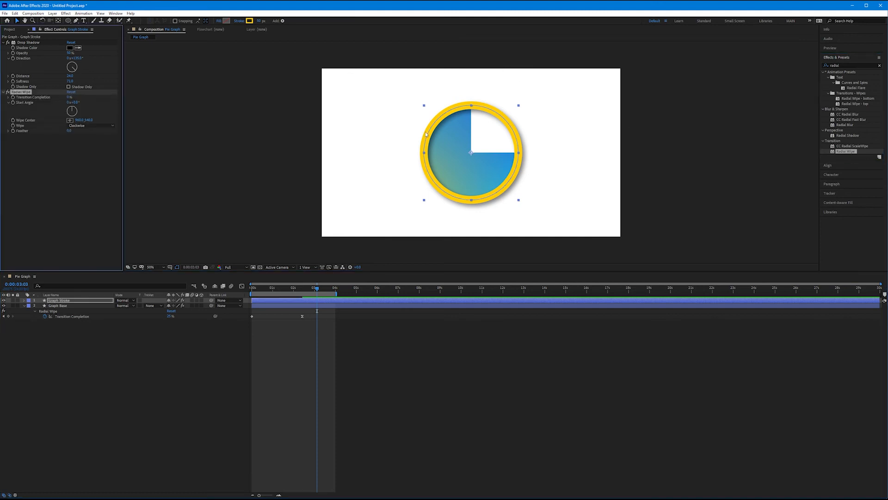
drag(70, 97, 100, 101)
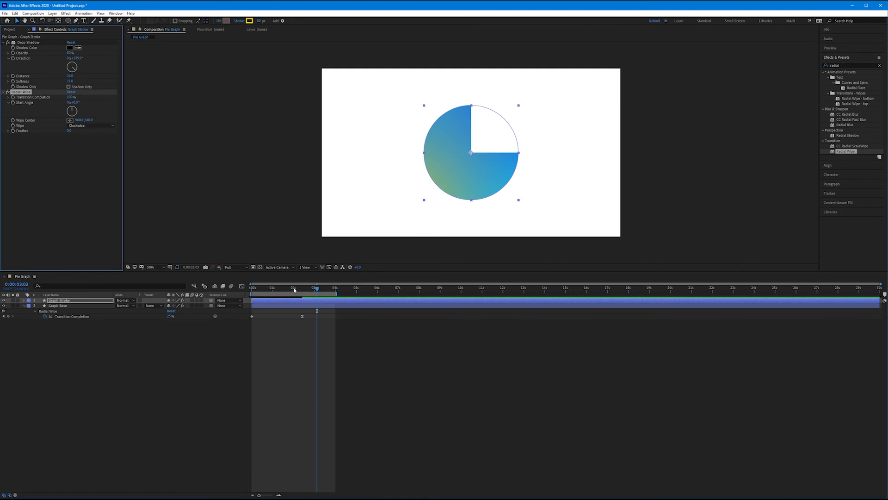
Keyframe the Graph Stroke's Transition Completion at 100% at the start and 0% at 0:00:02:10
click(255, 291)
drag(255, 292, 249, 292)
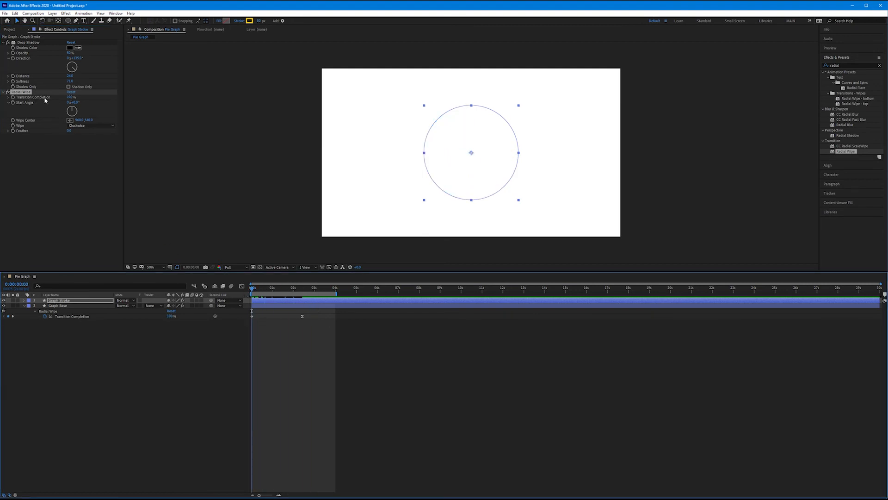
click(15, 100)
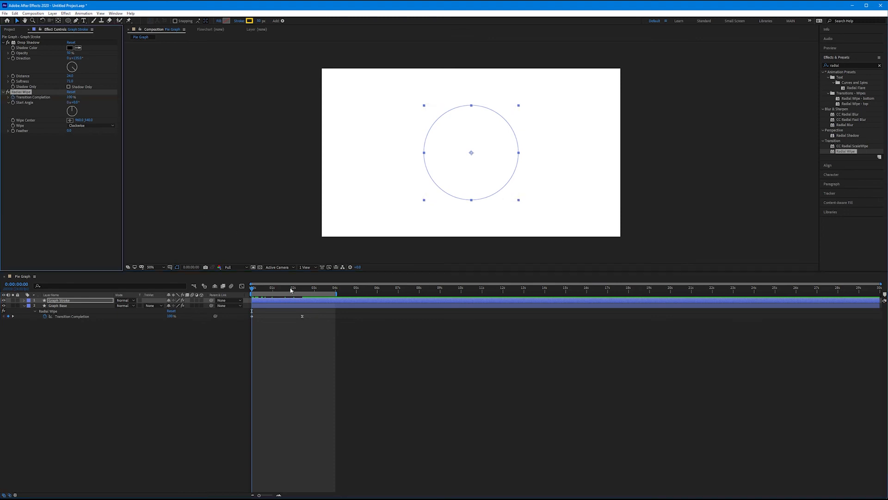
drag(295, 291, 303, 292)
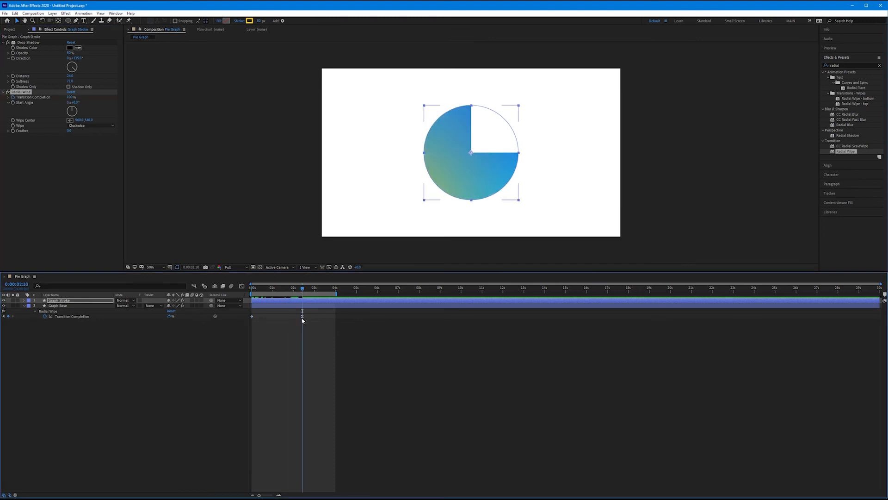
click(71, 97)
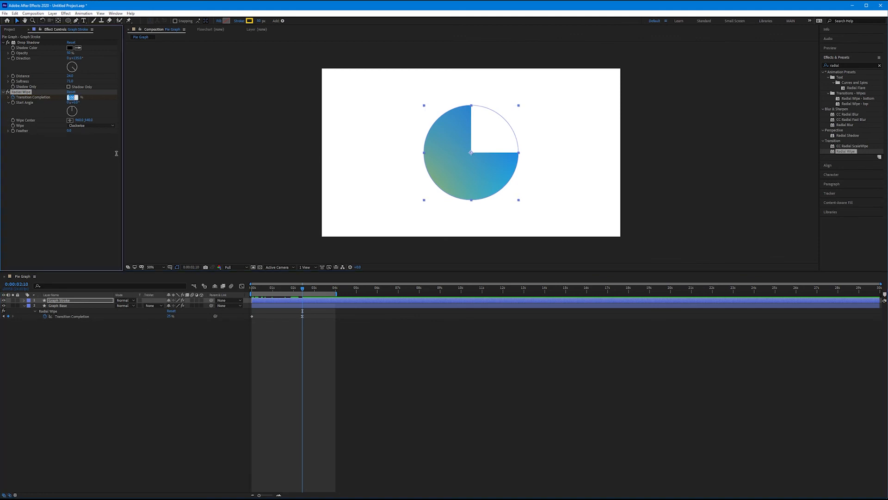
text(0)
key(Return)
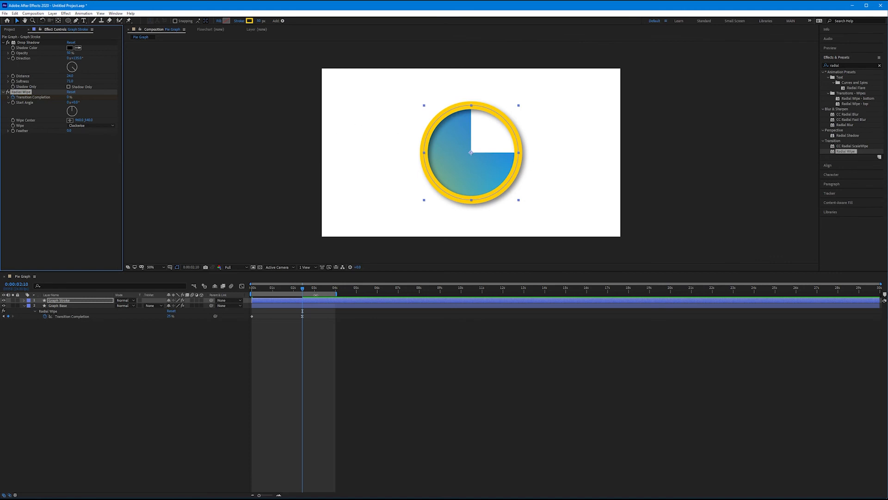
Ease the Graph Stroke's last Transition Completion keyframe and lengthen its incoming influence on the speed graph
key(u)
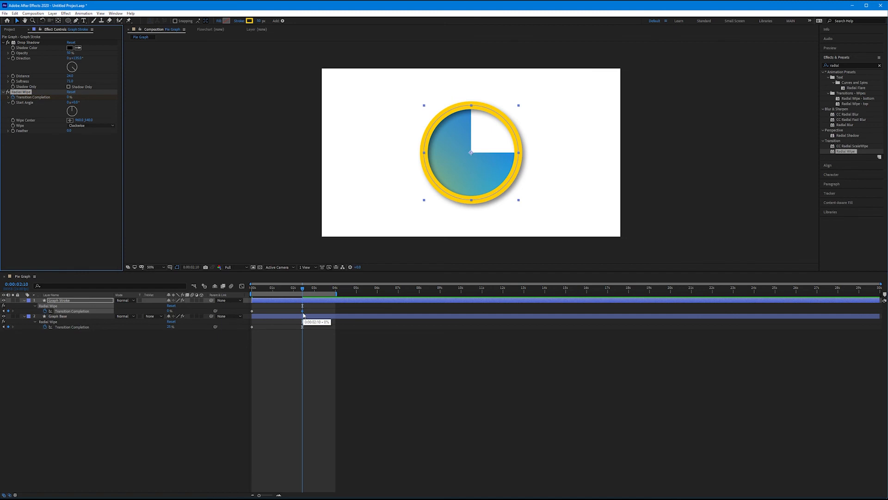
click(242, 286)
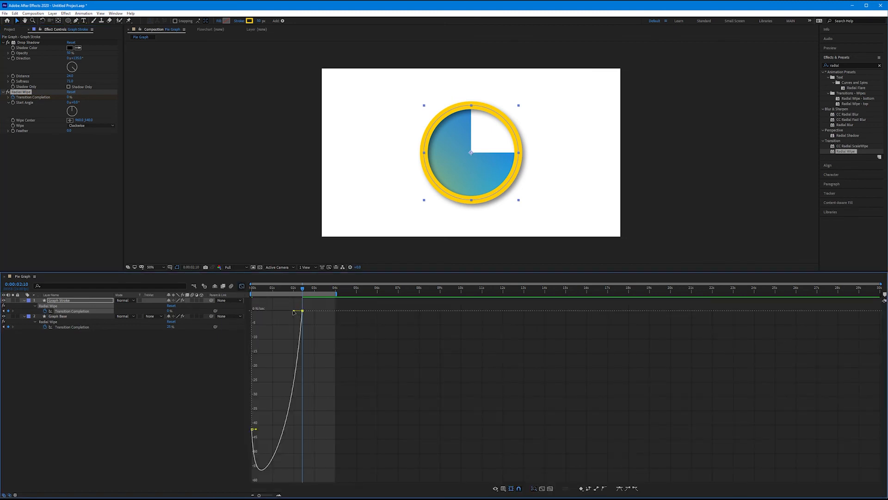
drag(294, 311, 285, 311)
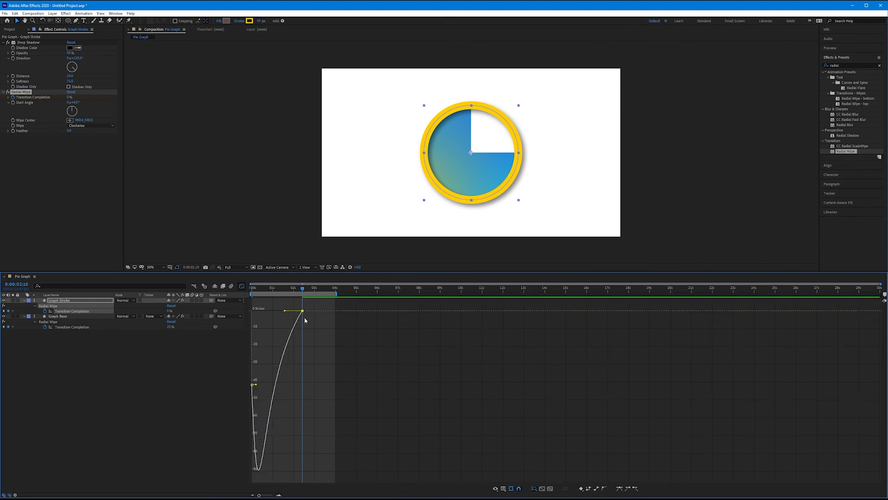
click(242, 287)
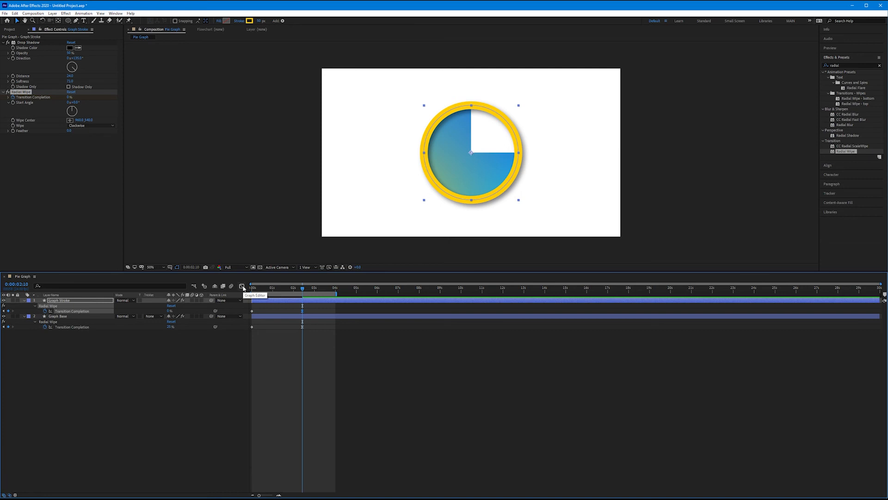
Preview the ring and pie wipes together from the start of the composition
key(Home)
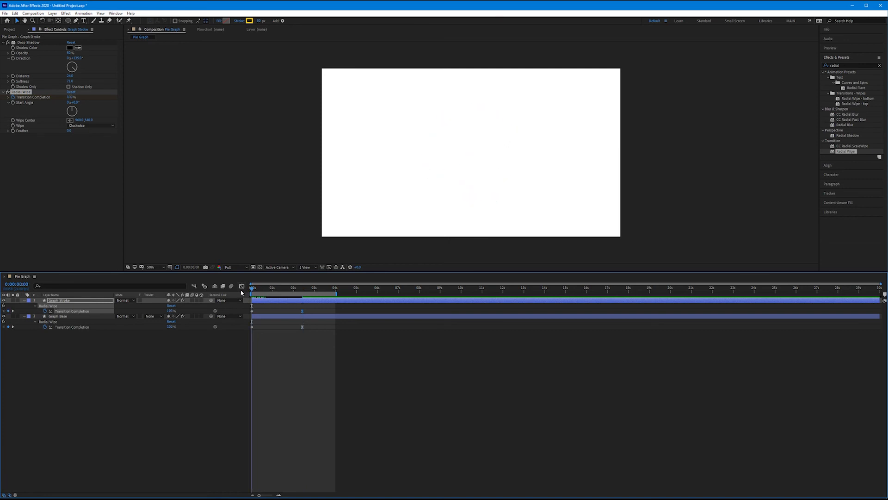
key(space)
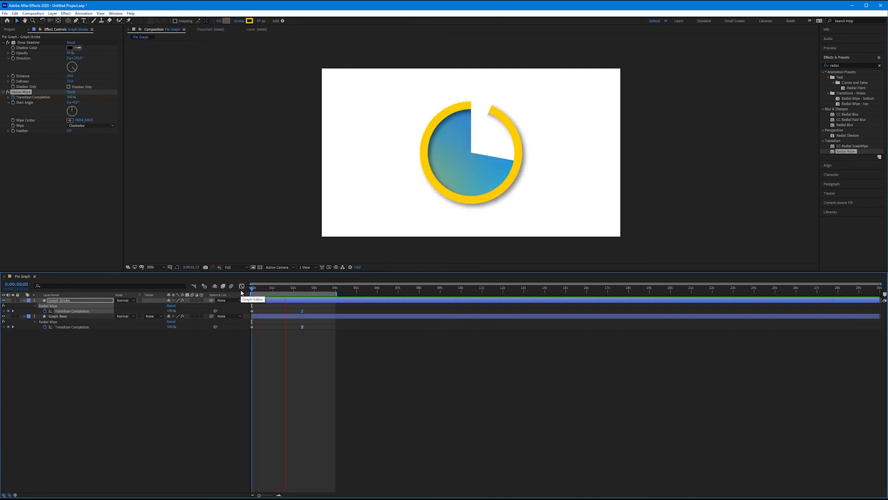
key(space)
Shift both Graph Base Transition Completion keyframes later so that the first one sits at frame 9
click(262, 289)
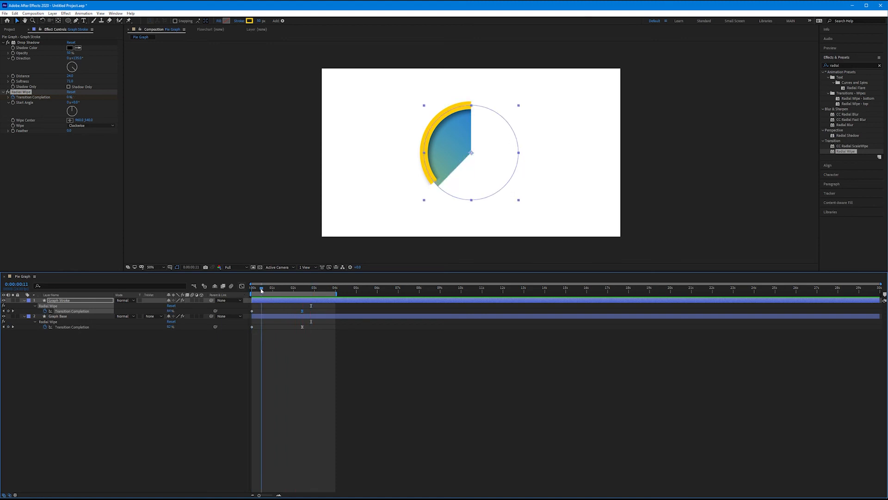
drag(261, 291, 260, 290)
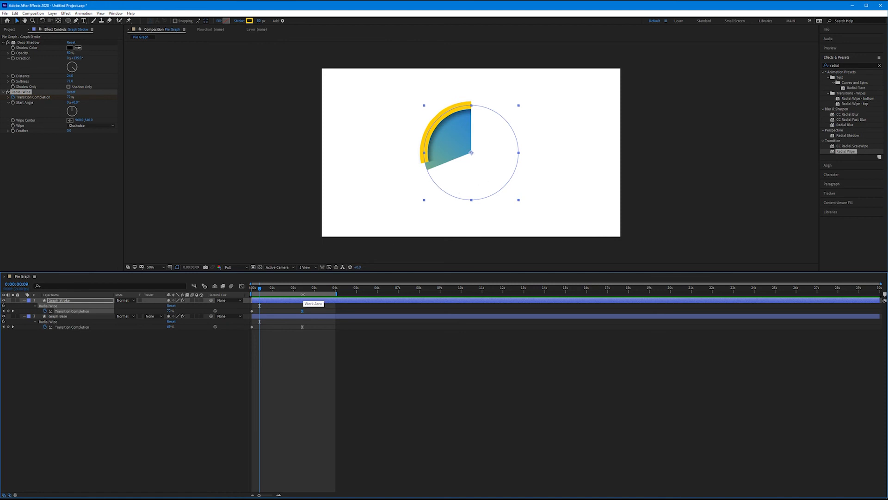
drag(310, 320, 251, 334)
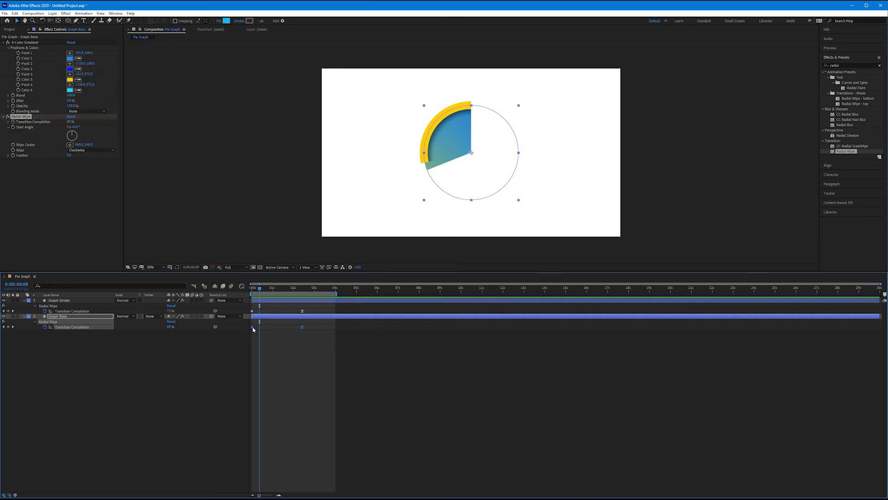
drag(253, 330, 261, 329)
Preview the staggered ring and base wipes from the beginning of the composition
drag(261, 288, 251, 301)
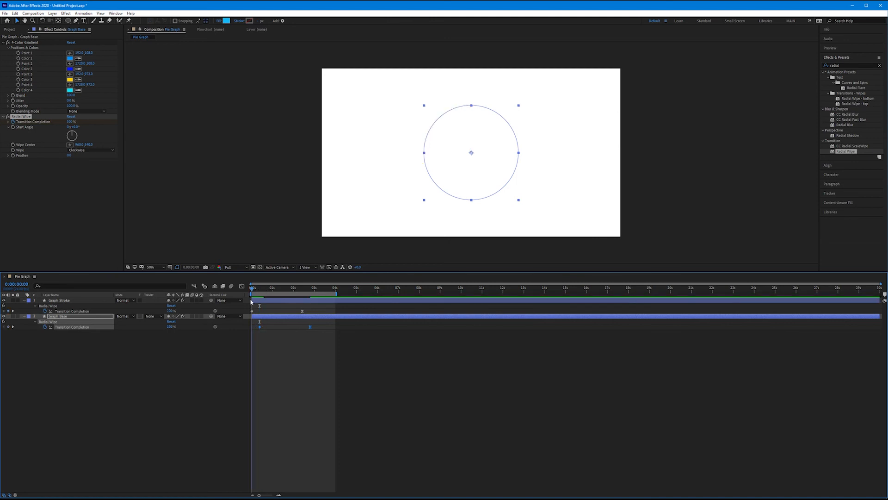
key(space)
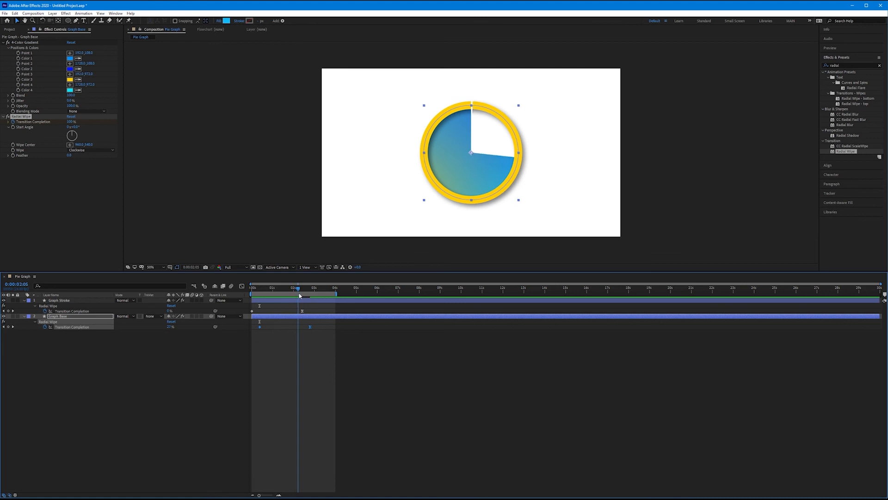
drag(305, 295, 248, 304)
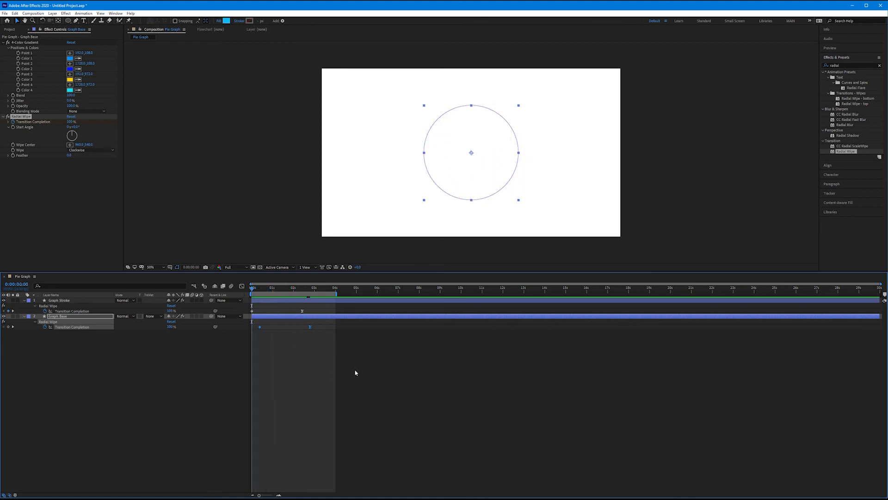
key(space)
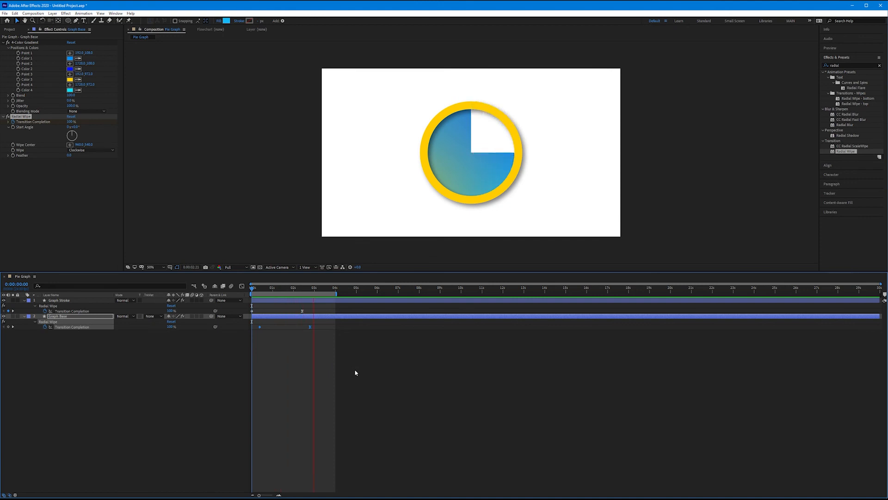
key(space)
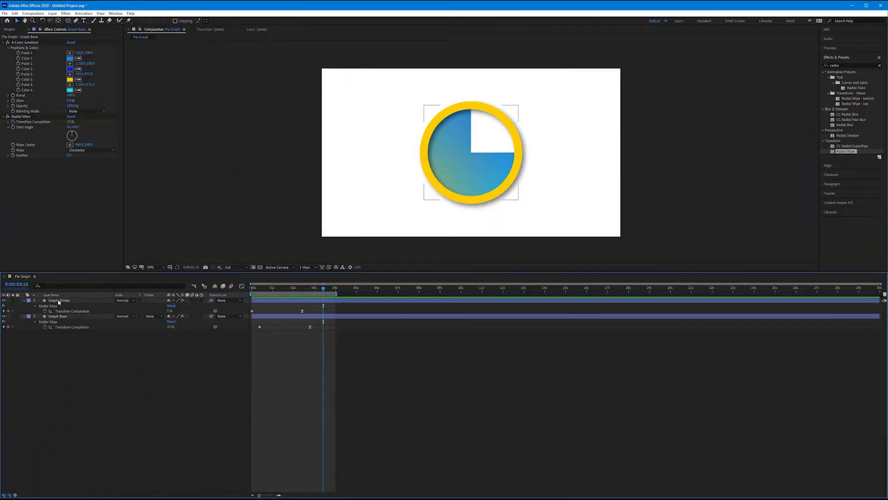
Create a new composition named All Charts and add the Pie Graph composition to it as a layer
click(33, 13)
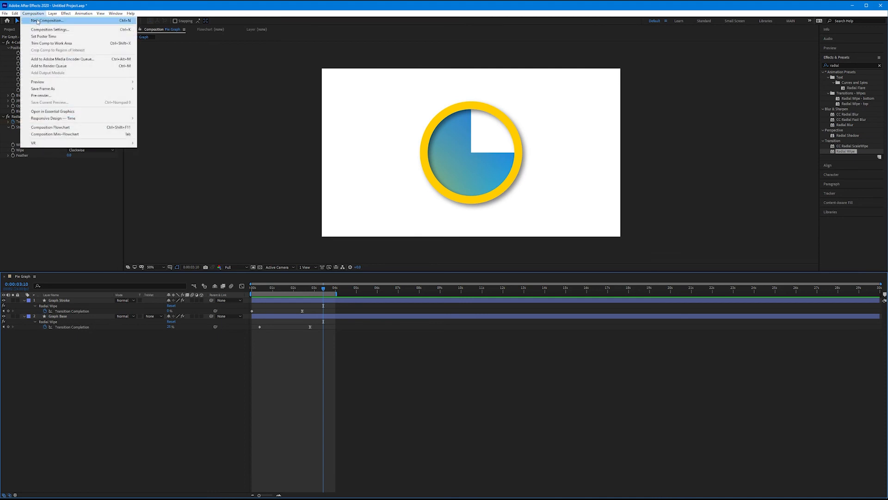
click(37, 20)
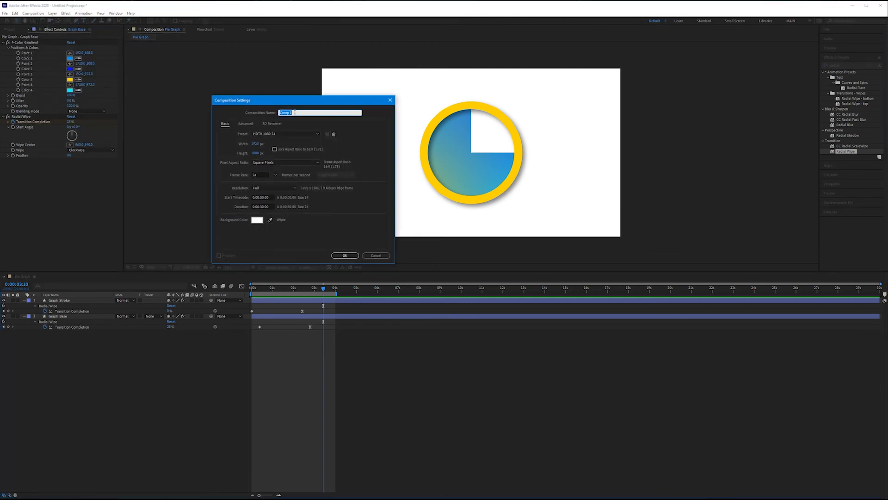
text(All Charts)
click(345, 256)
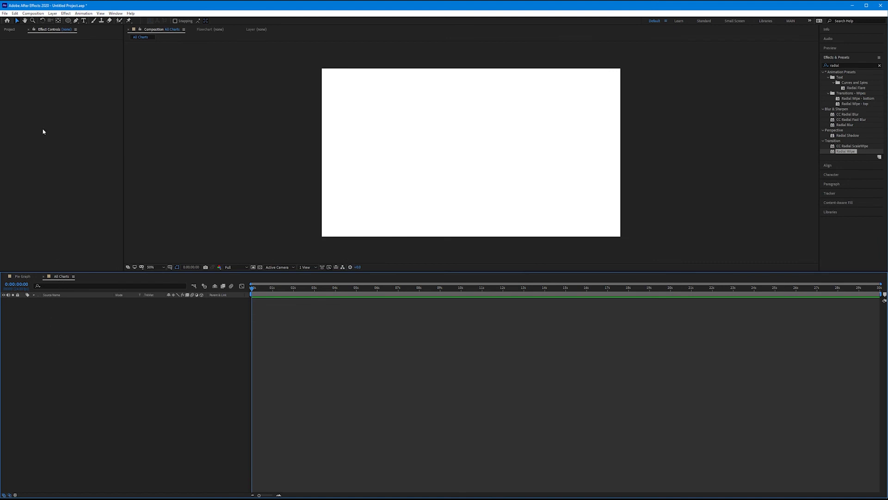
click(9, 30)
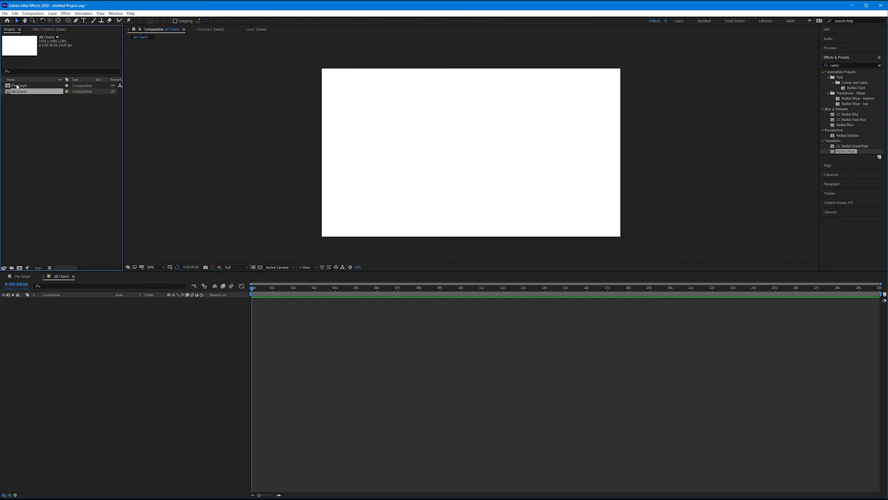
drag(17, 86, 55, 329)
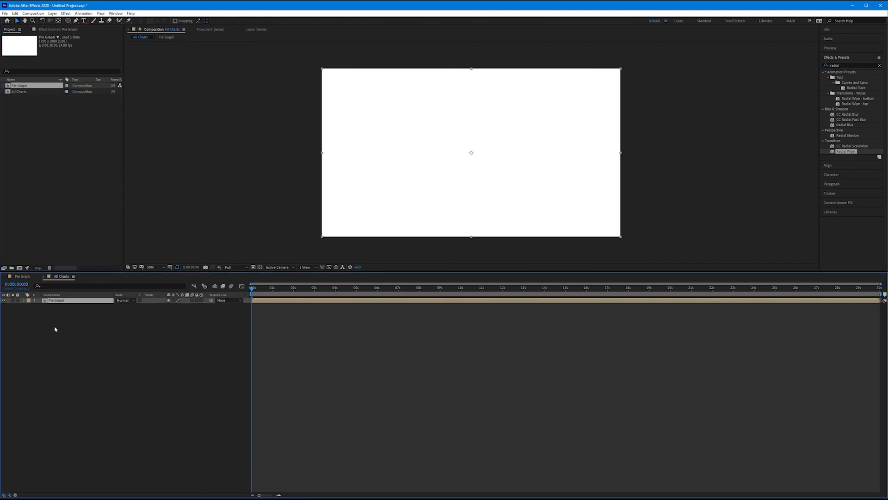
Scale the Pie Graph layer to 50%, move it to the upper-left area of the frame, and check it at 0:00:02:22
drag(253, 289, 272, 289)
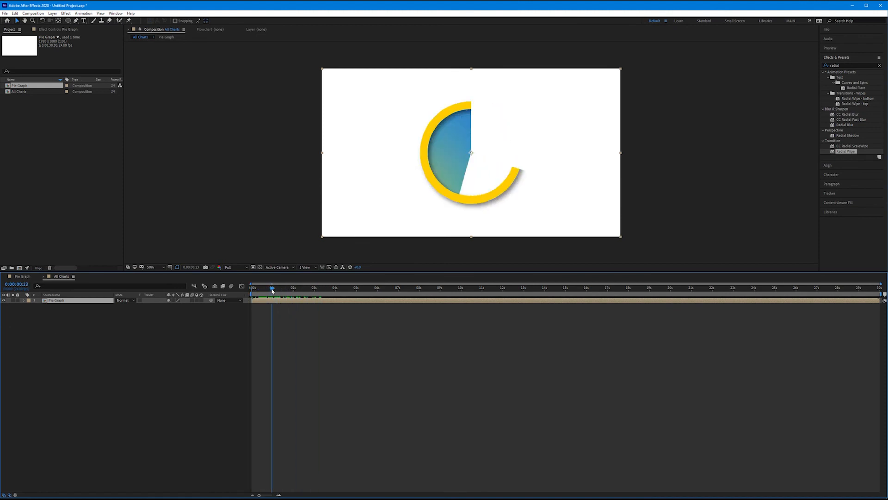
key(s)
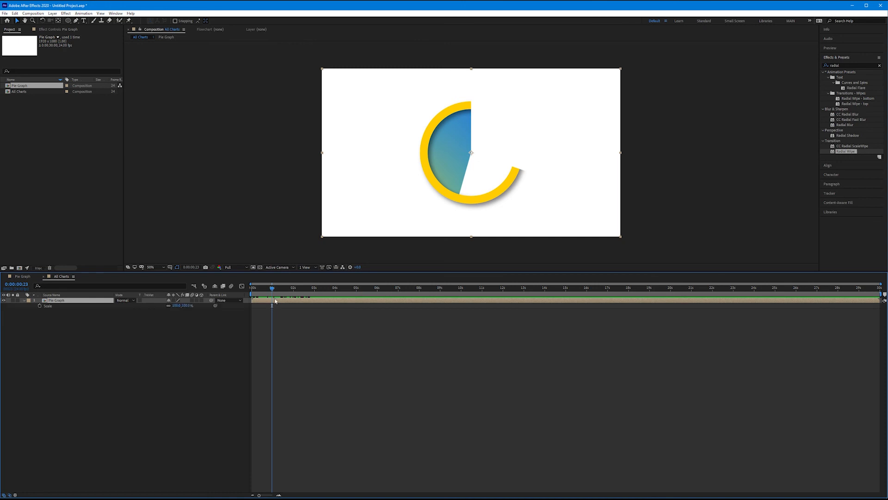
click(174, 305)
text(50)
key(Return)
drag(463, 153, 374, 117)
drag(257, 288, 313, 287)
click(181, 358)
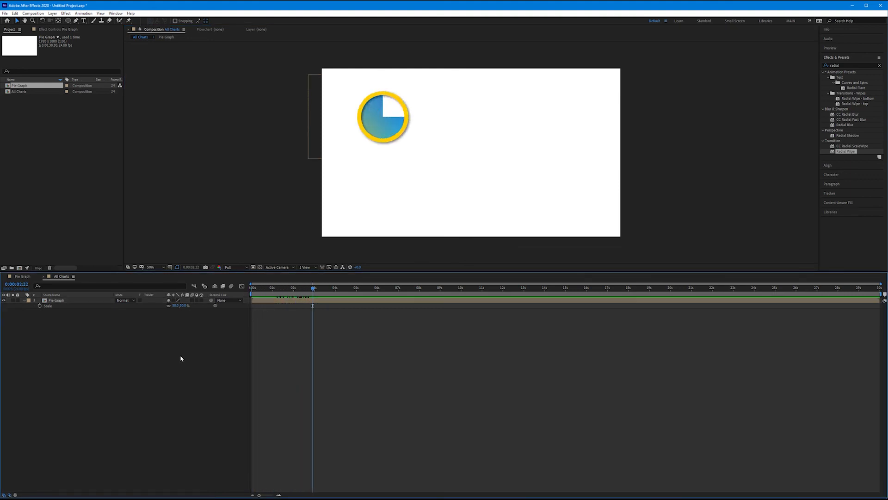